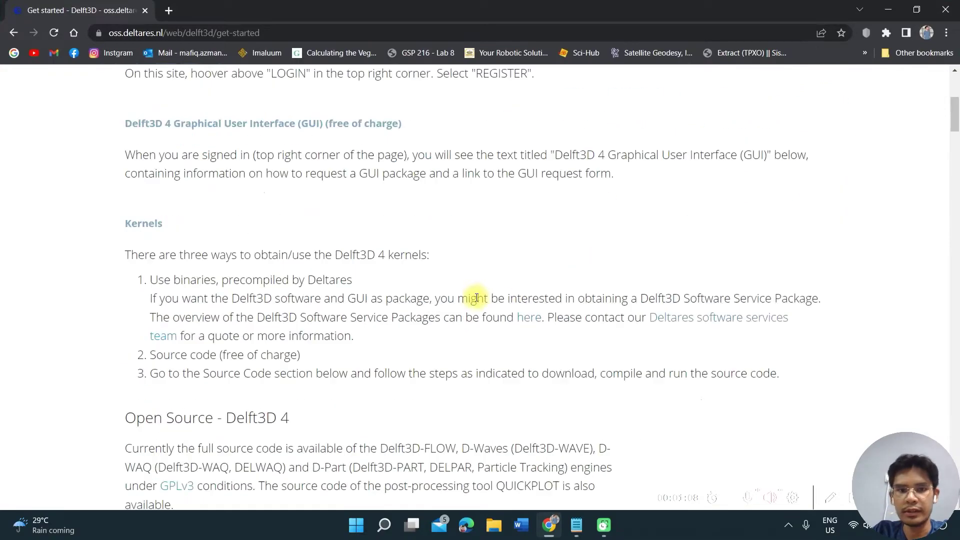
Copy the address of the delft3d4/69179 repository link from the Download Source Code section of the page.
scroll(476, 300, down, 20)
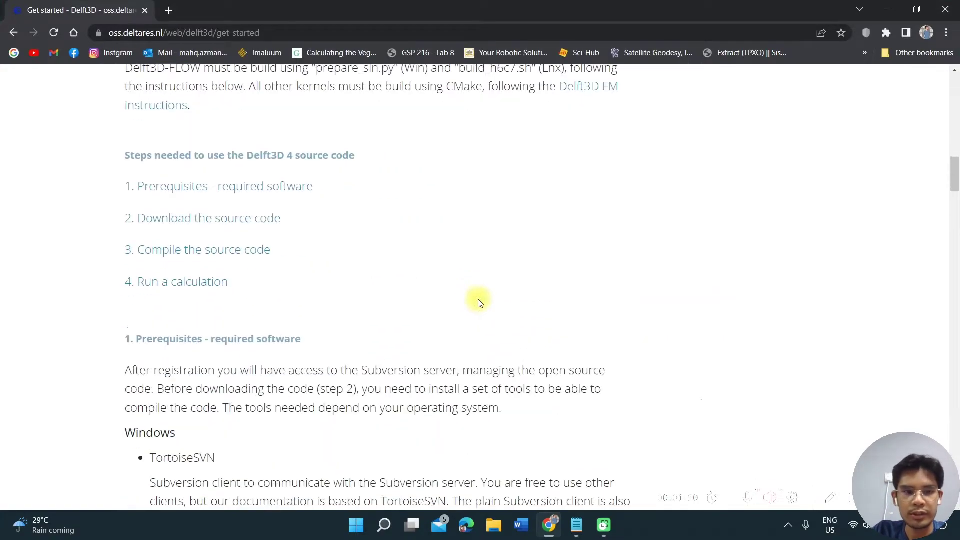
scroll(469, 298, down, 20)
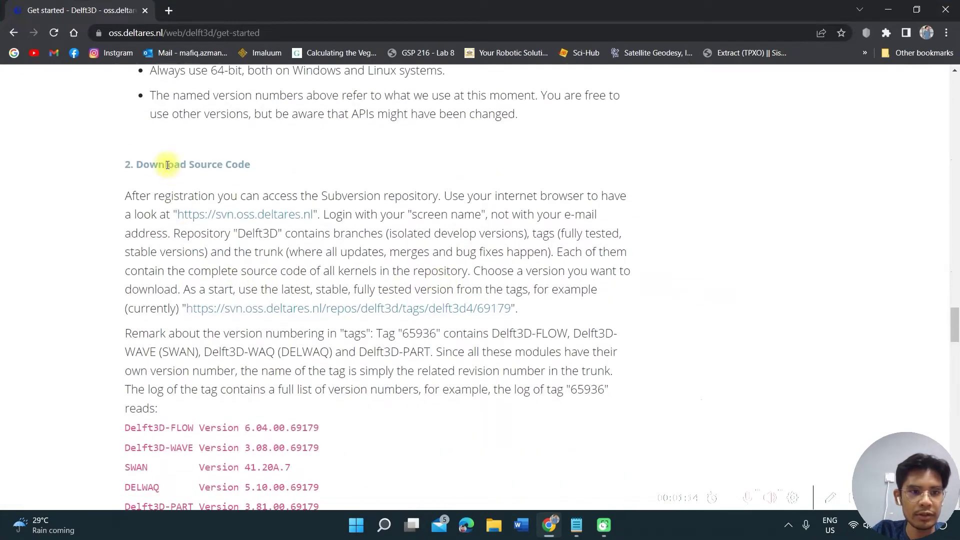
scroll(431, 277, down, 3)
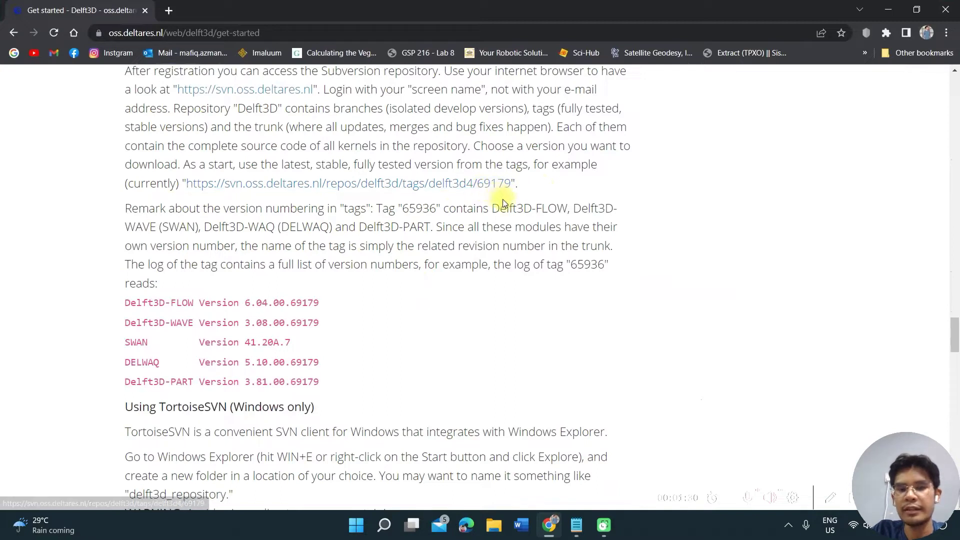
right_click(422, 184)
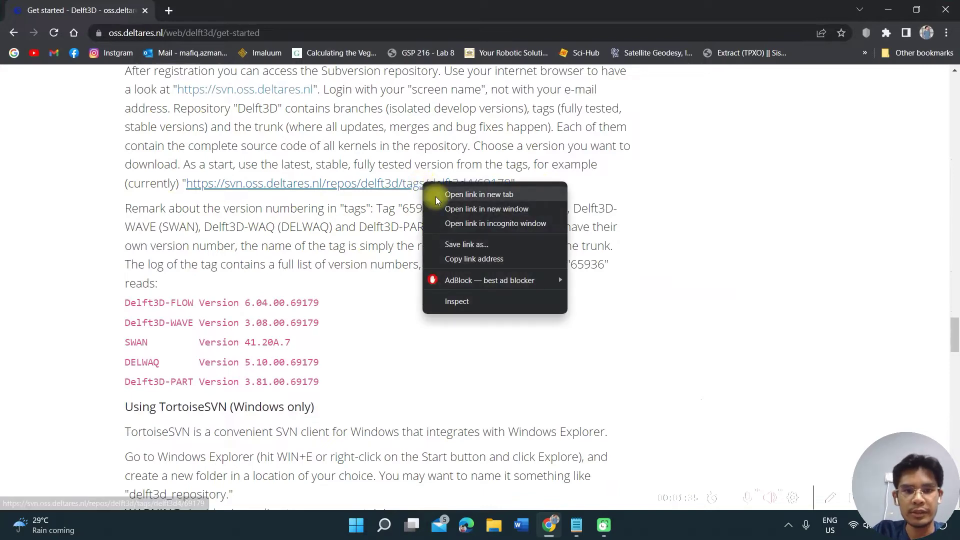
click(463, 258)
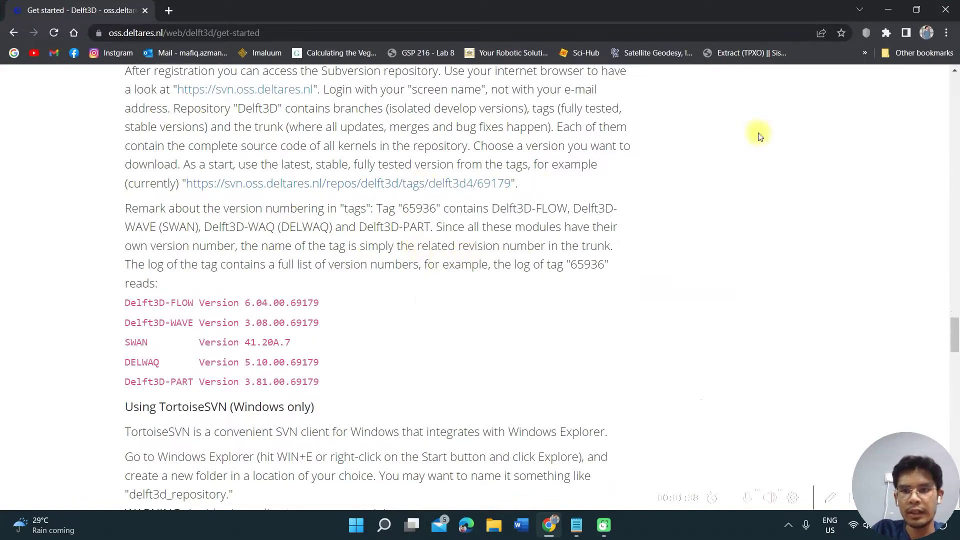
Minimize the browser and open the D: drive in File Explorer.
click(891, 10)
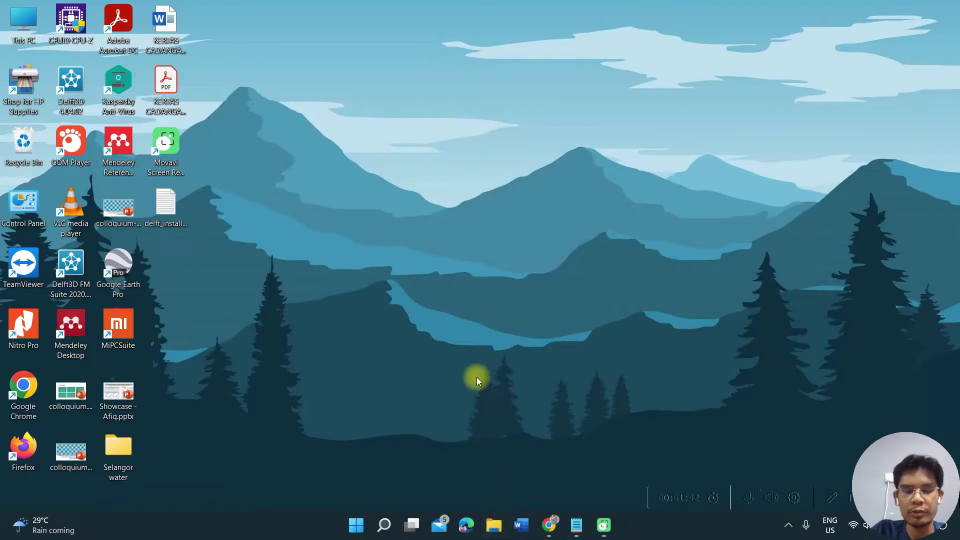
key(super+e)
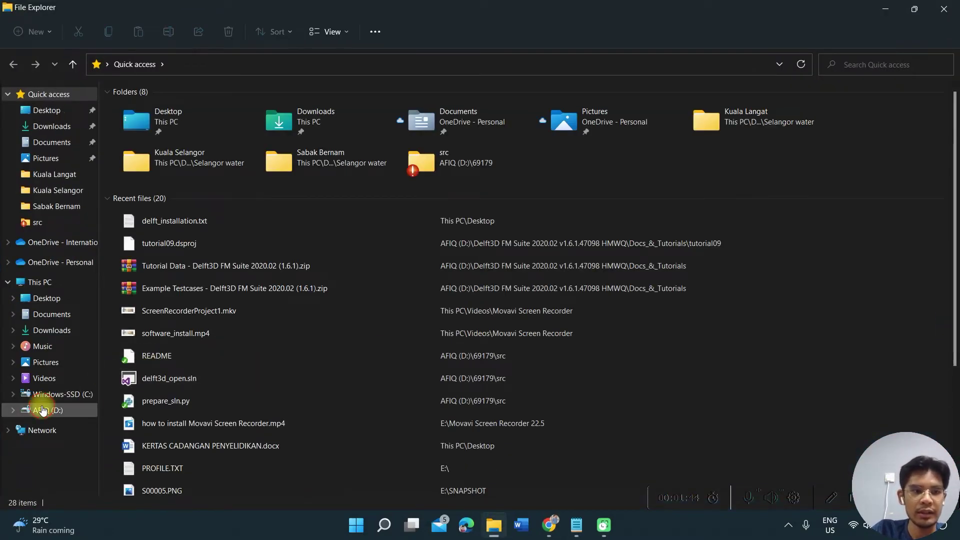
click(42, 410)
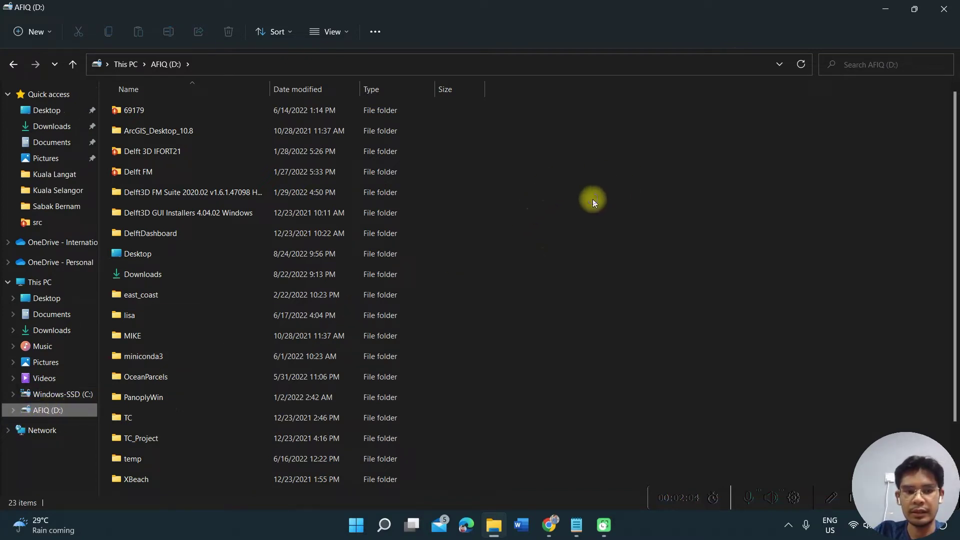
right_click(593, 202)
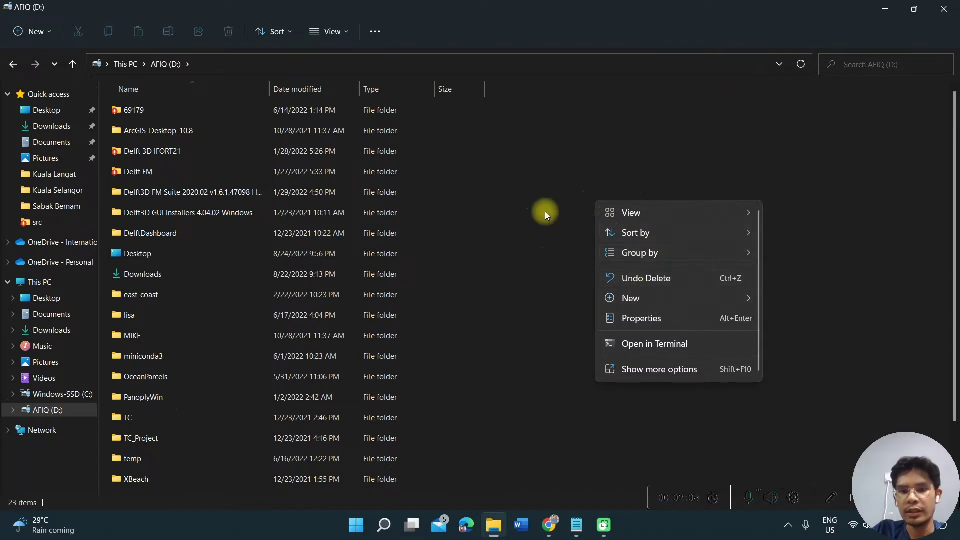
click(545, 191)
right_click(545, 190)
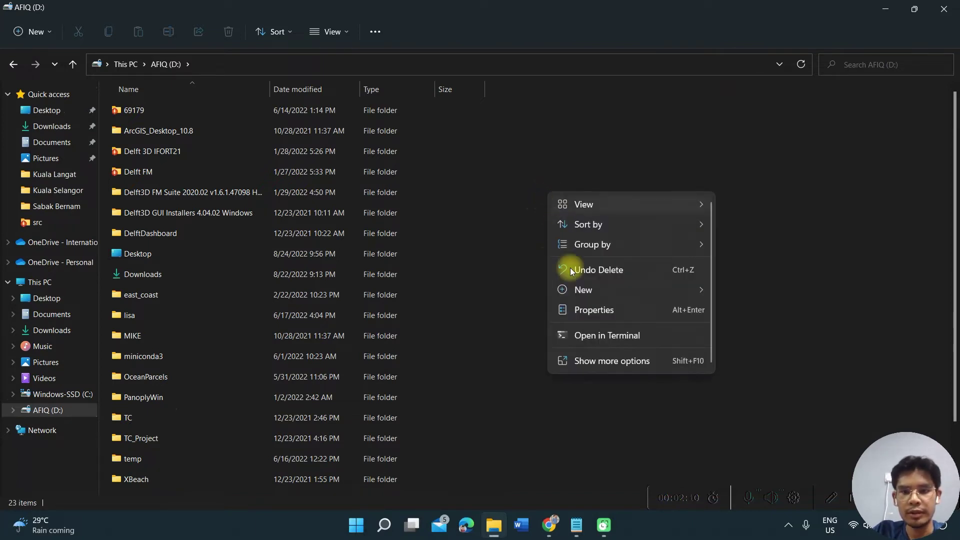
click(613, 363)
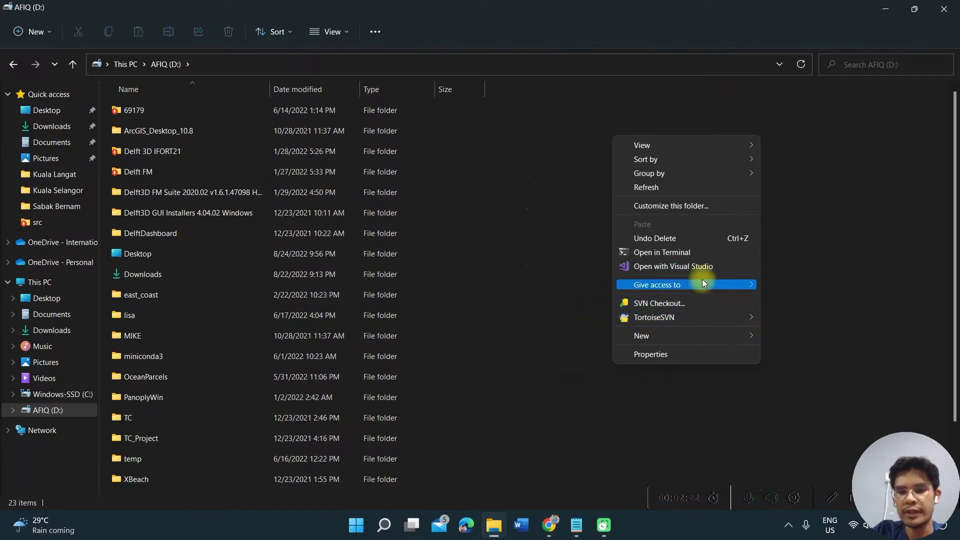
click(680, 307)
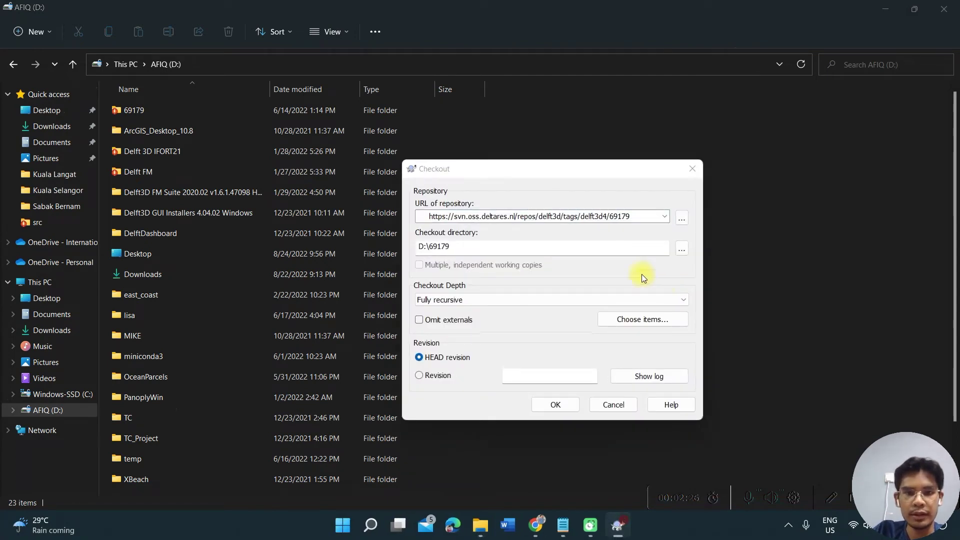
click(634, 214)
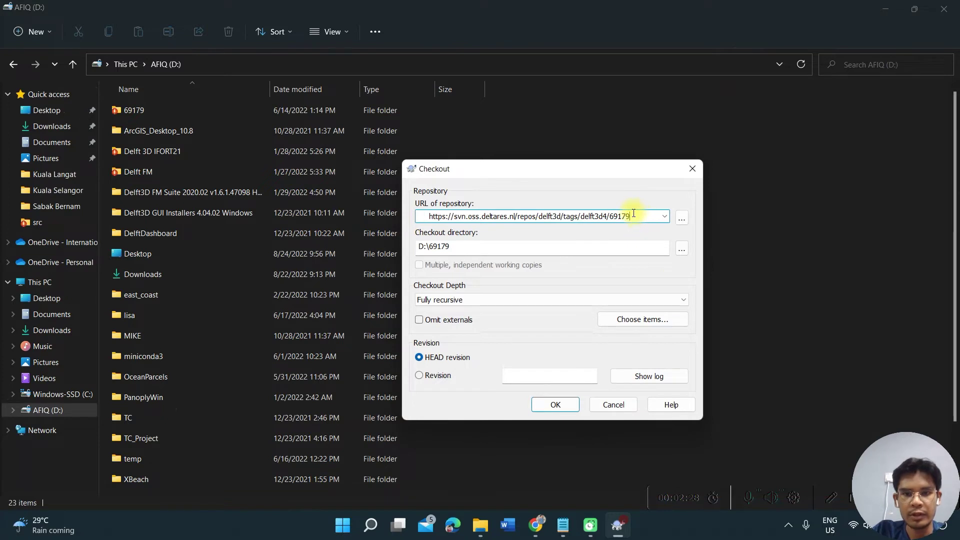
double_click(633, 216)
key(ctrl+v)
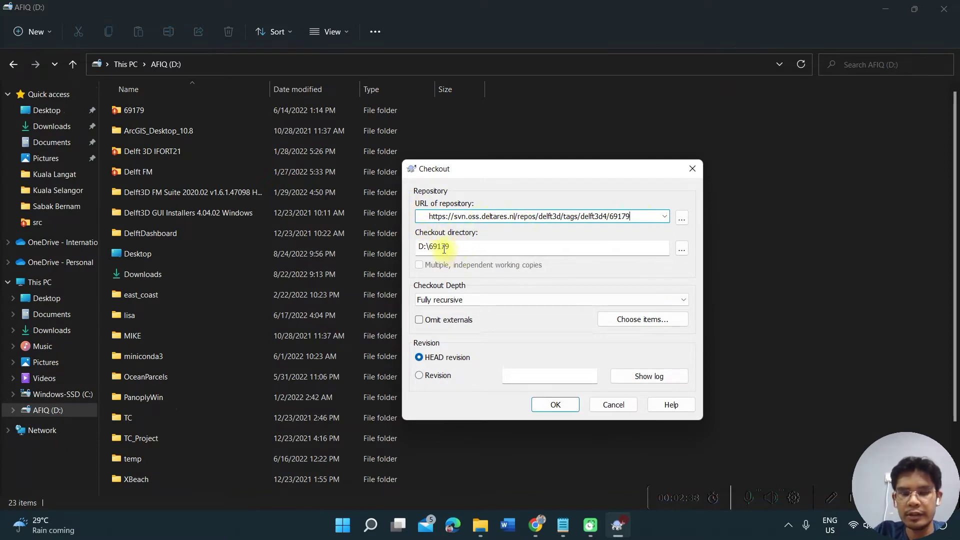
Set the checkout directory to D:\delft3d and start the checkout with full recursion and HEAD revision.
click(503, 253)
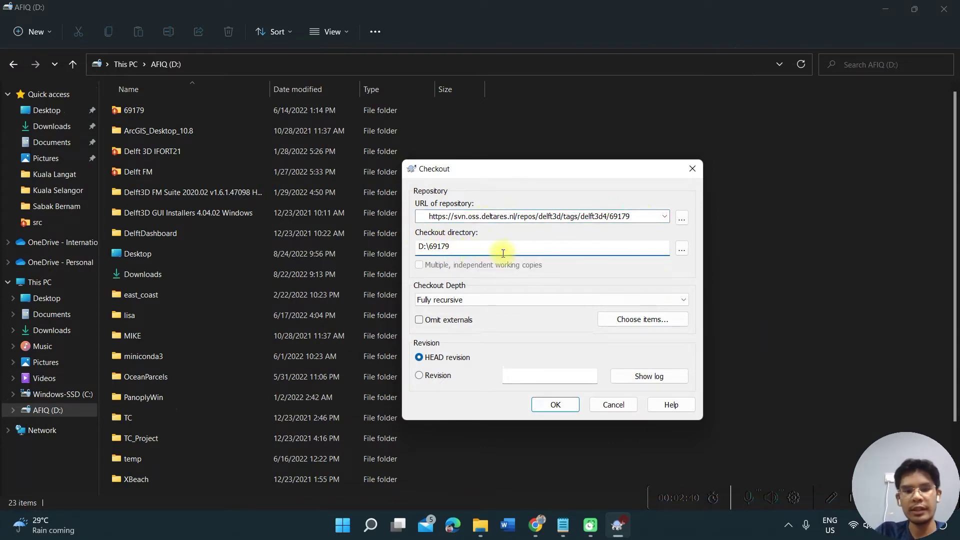
key(BackSpace)
key(BackSpace)
key(BackSpace)
key(BackSpace)
text(de)
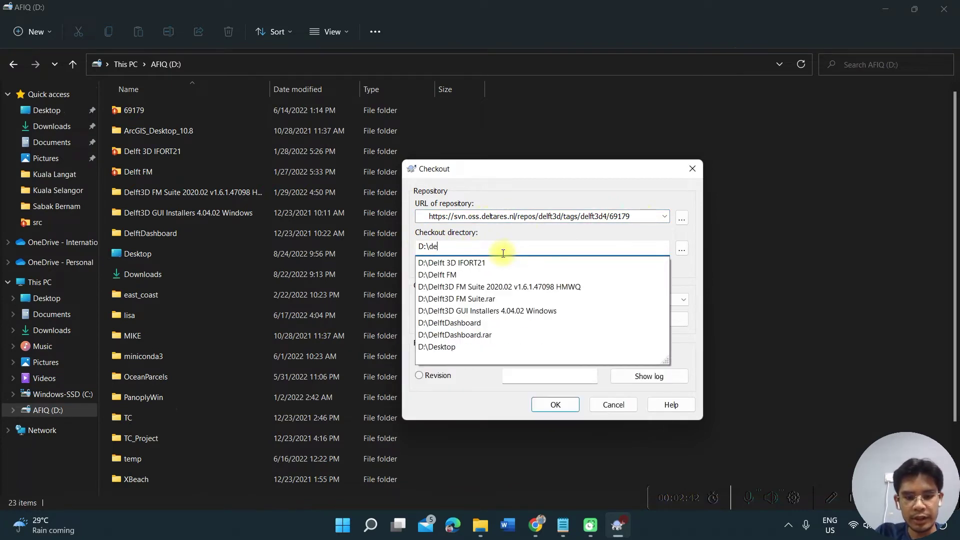
text(lft3d)
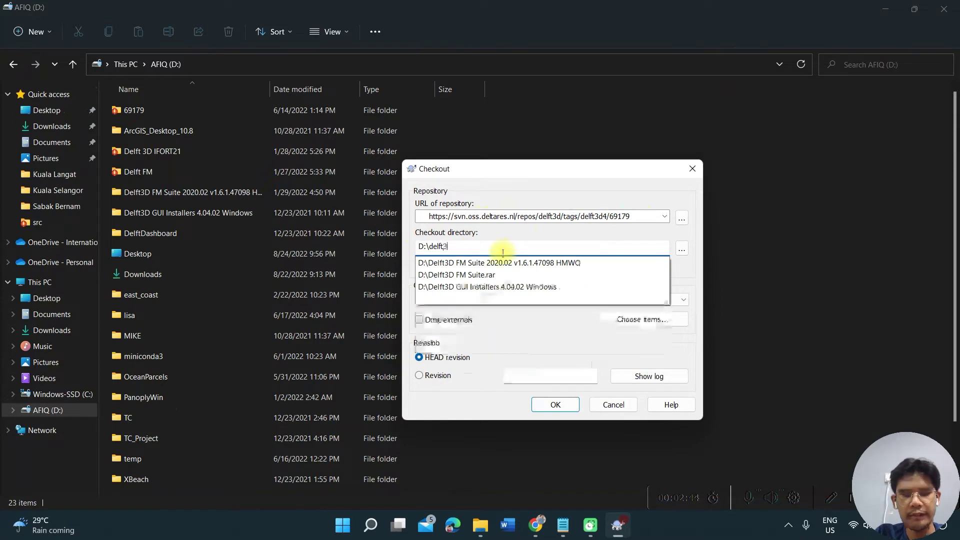
click(479, 413)
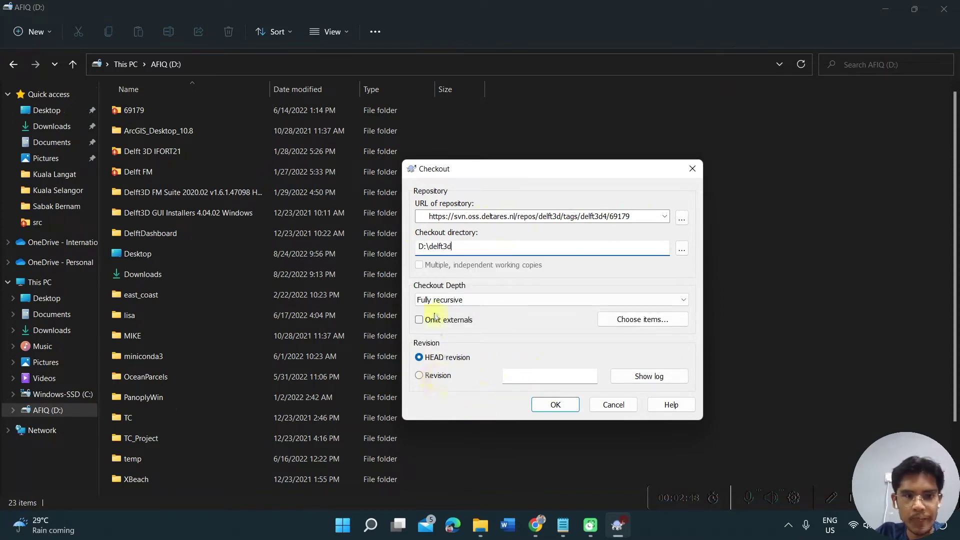
click(565, 409)
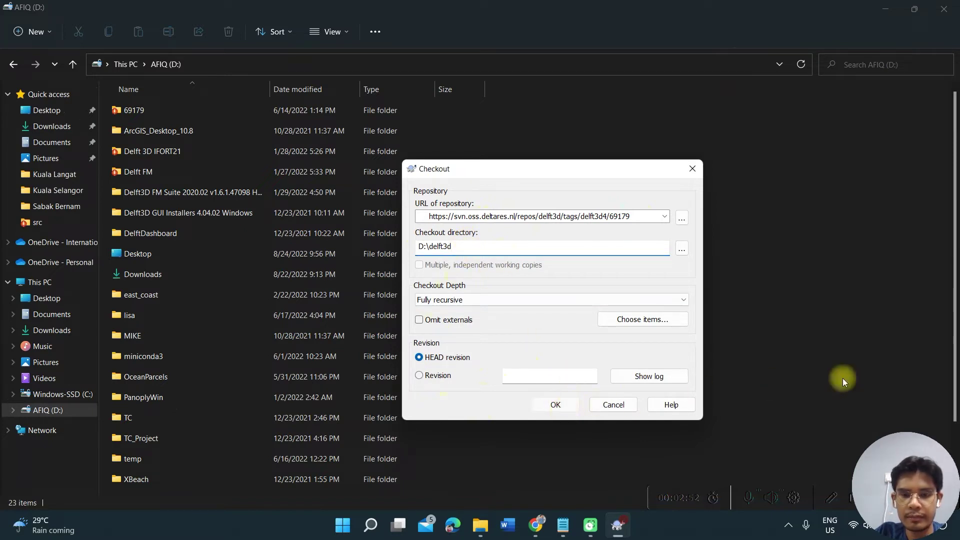
Check the progress of the running checkout and the contents of the existing 69179 folder.
click(566, 170)
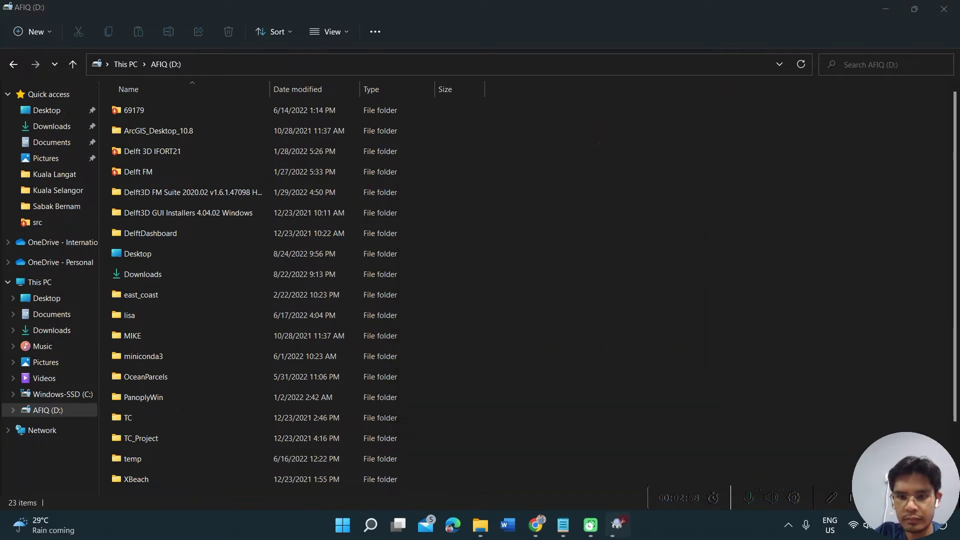
click(620, 523)
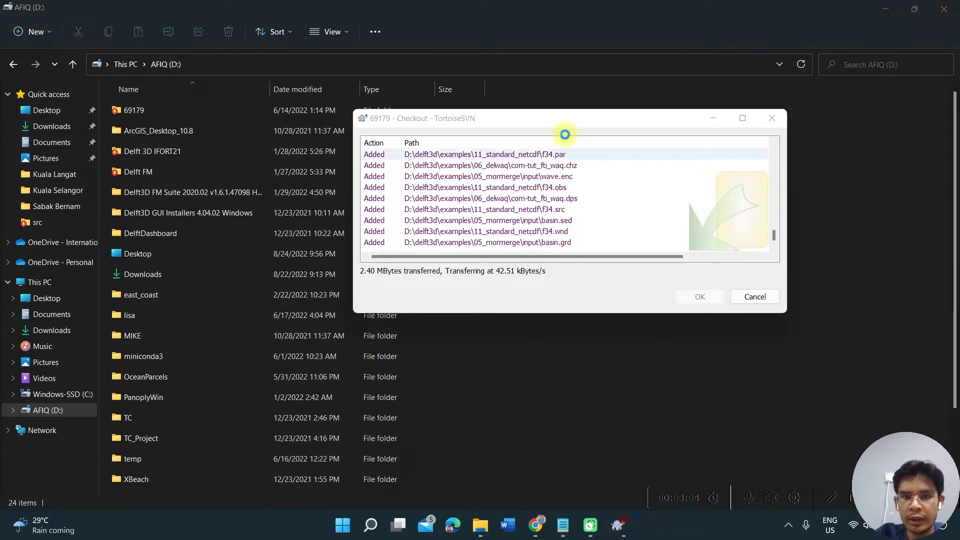
mouse_move(489, 116)
mouse_down()
mouse_move(419, 108)
mouse_move(507, 116)
mouse_up()
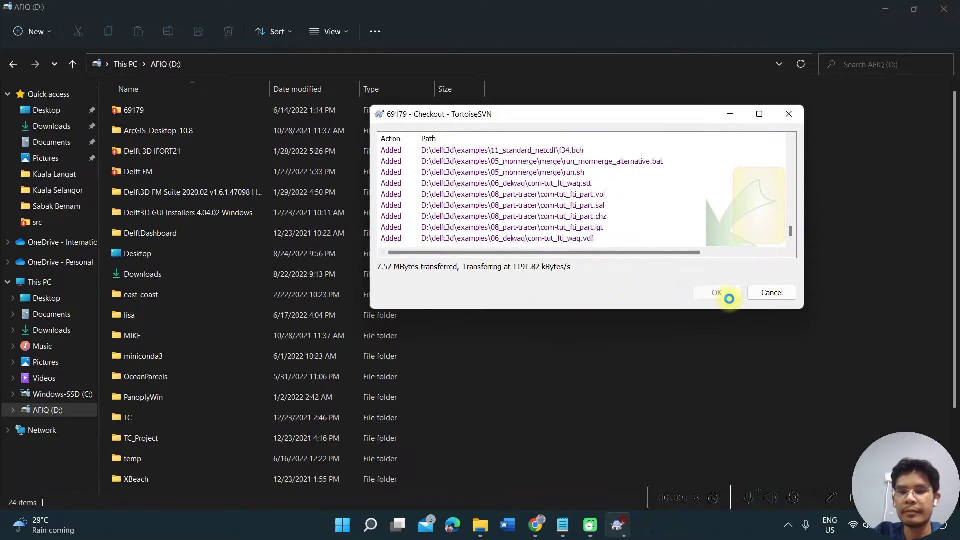
click(142, 111)
double_click(142, 111)
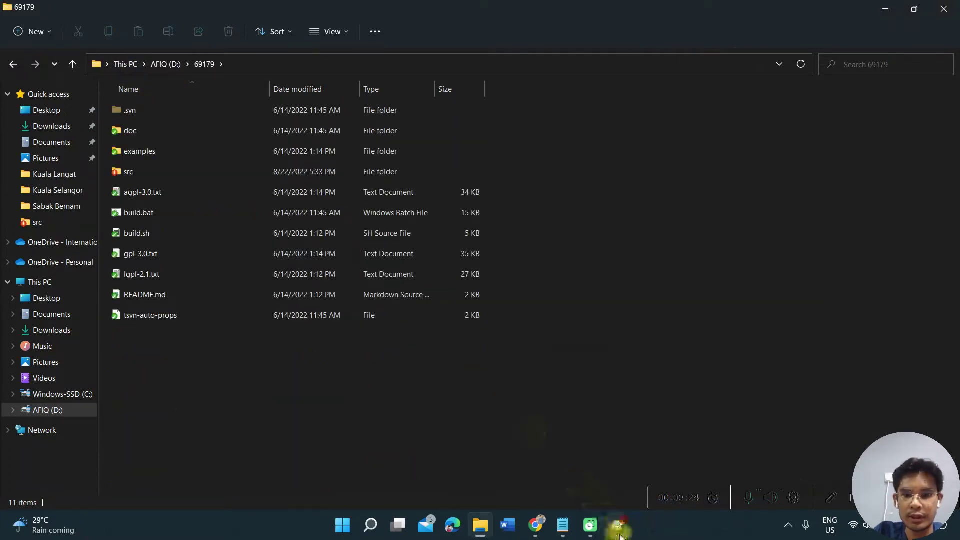
Cancel the running 69179 checkout and close its progress window.
click(618, 525)
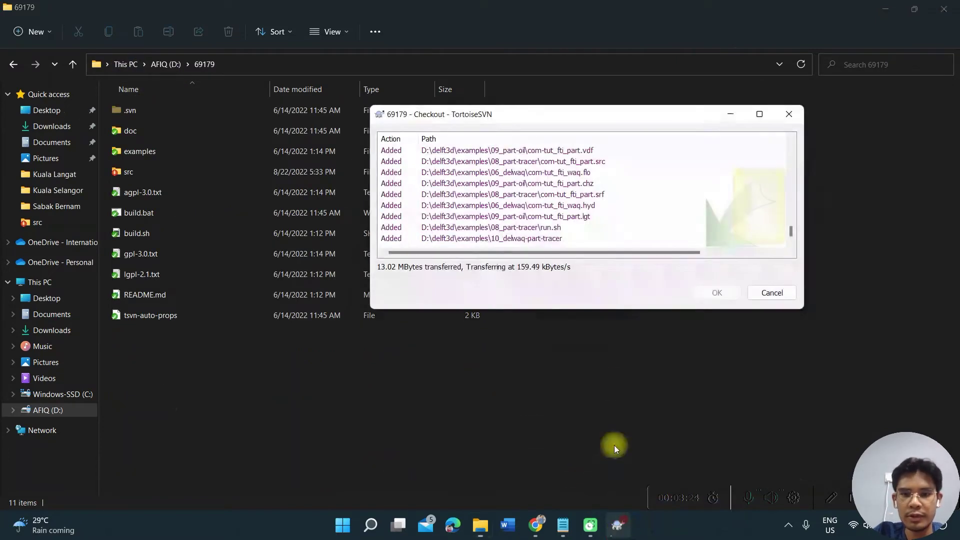
click(772, 297)
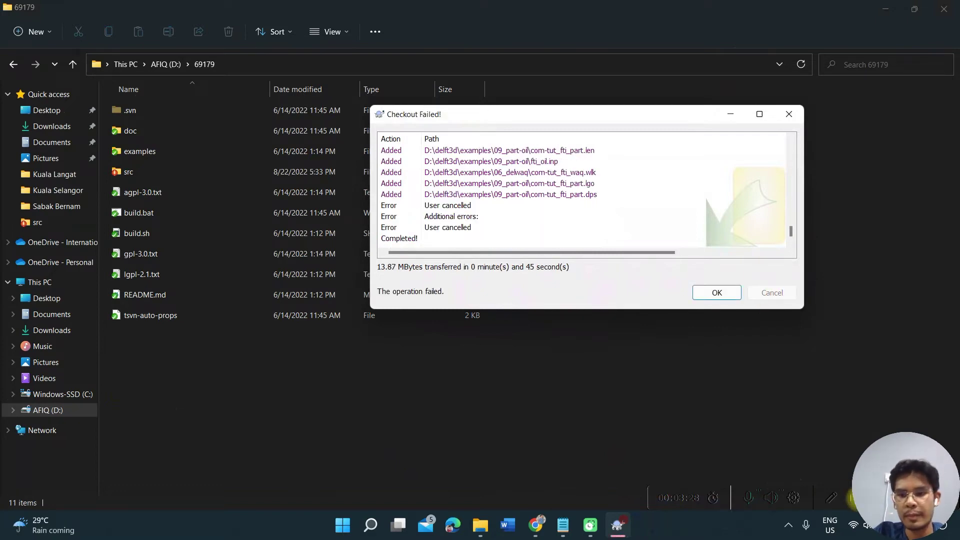
click(715, 293)
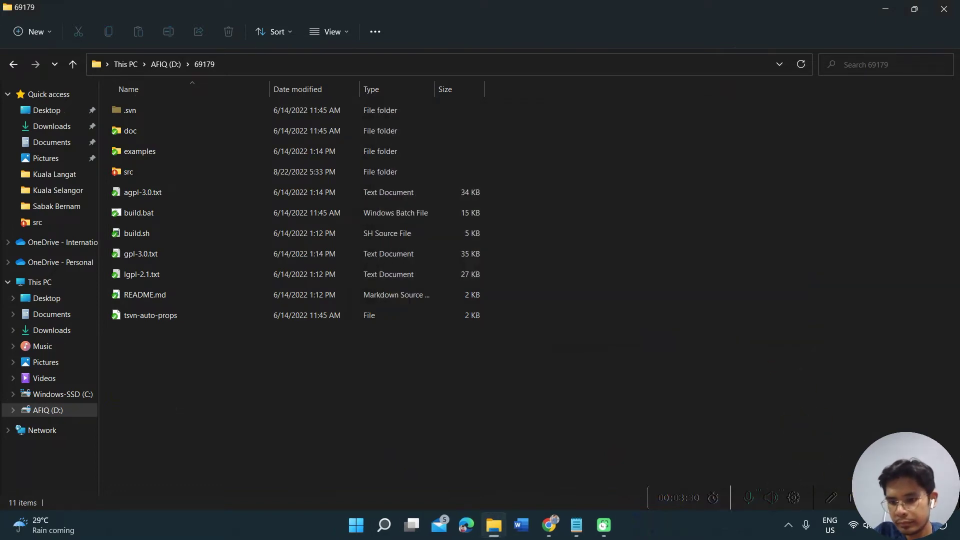
Open the src folder inside D:\69179 and locate the prepare_sln.py file.
key(alt+Up)
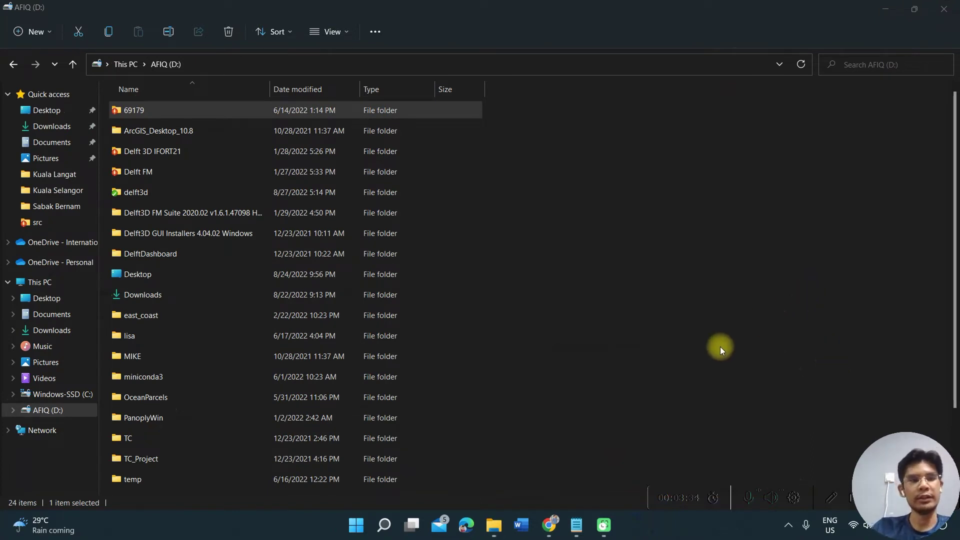
double_click(134, 112)
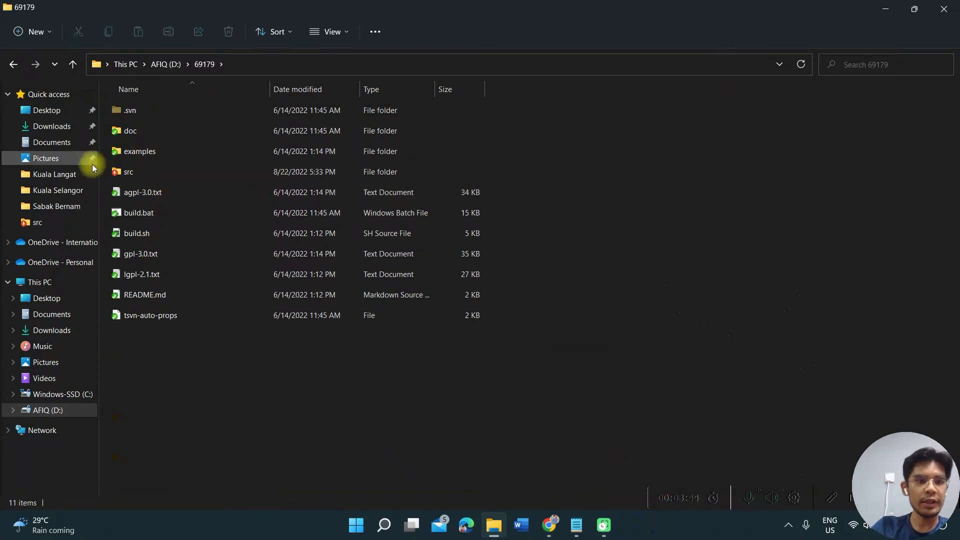
double_click(139, 174)
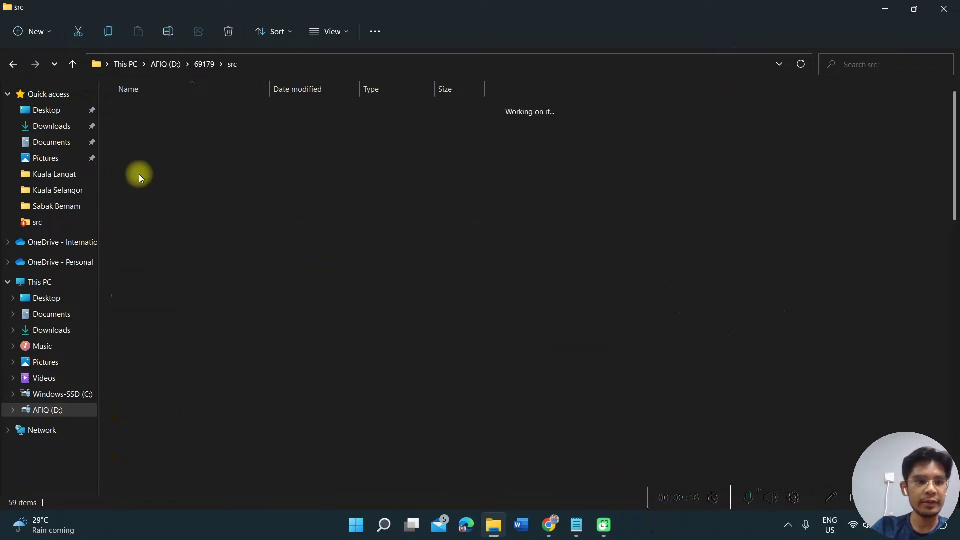
scroll(240, 233, down, 13)
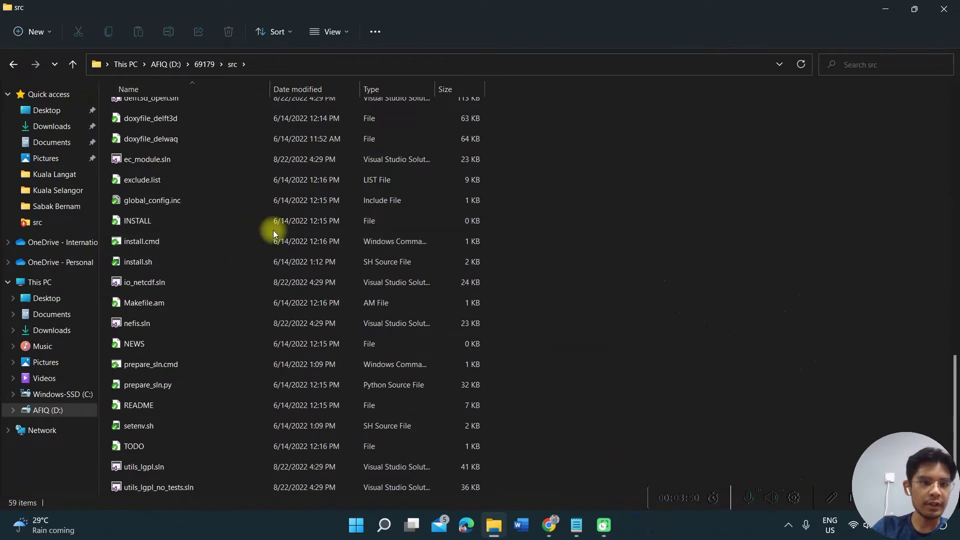
scroll(220, 263, up, 2)
scroll(220, 263, down, 2)
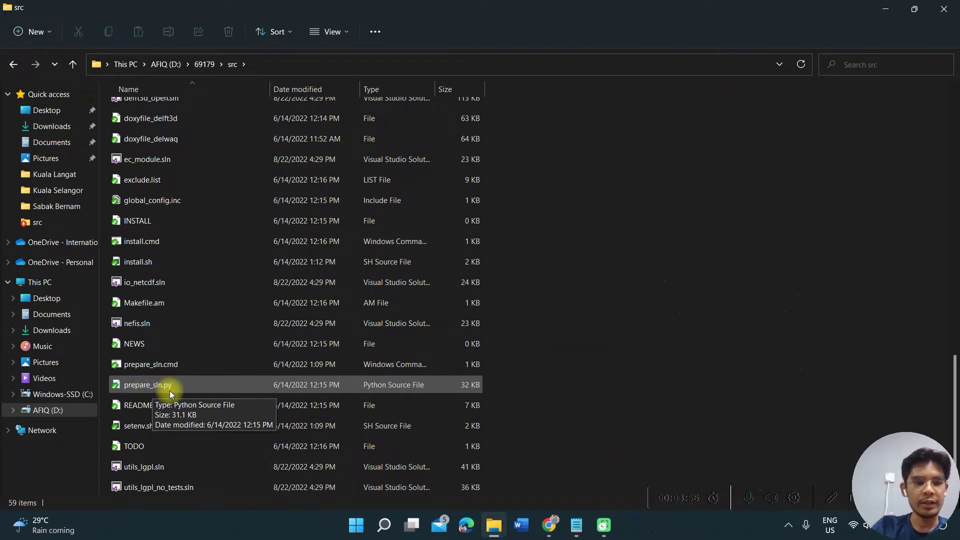
click(152, 382)
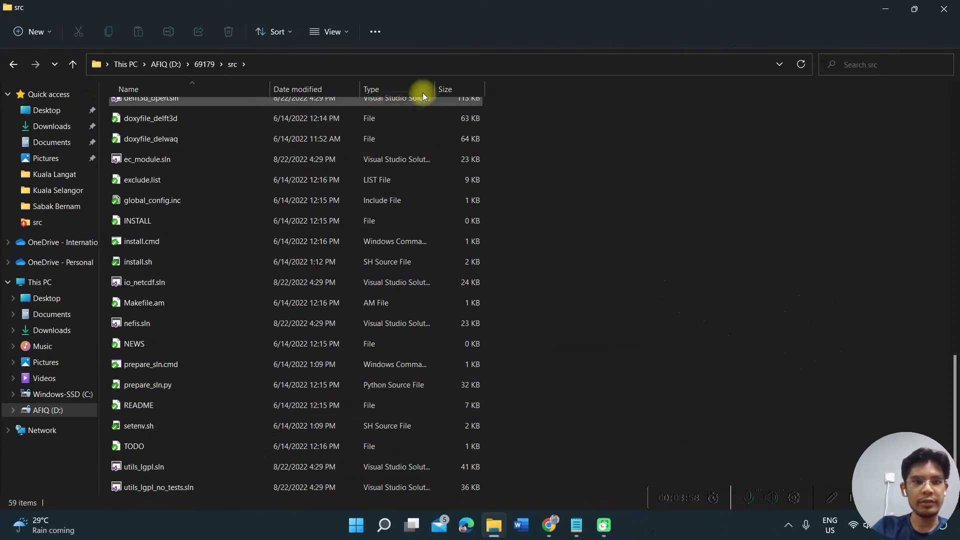
Open a command prompt (cmd) in the D:\69179\src folder from File Explorer.
click(496, 64)
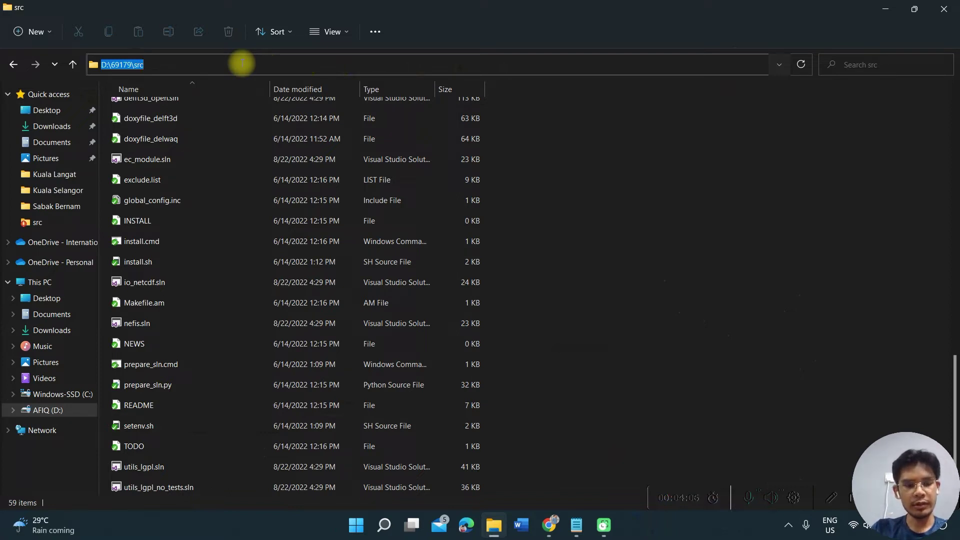
text(cmd)
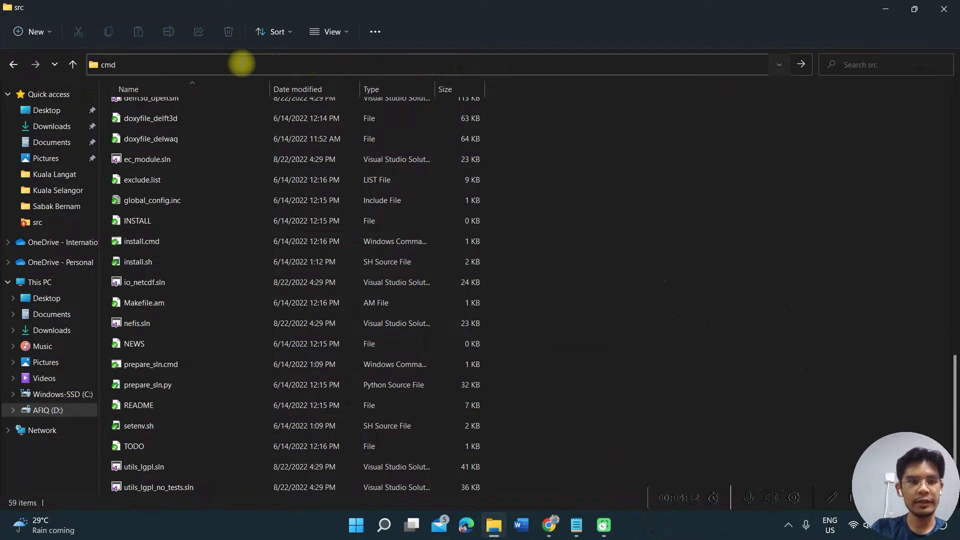
key(Return)
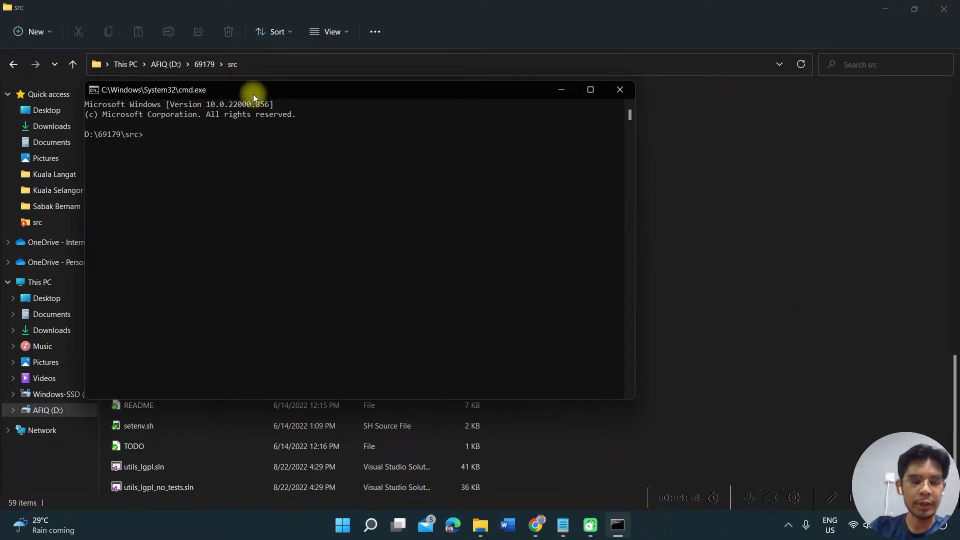
Run the command python prepare_sln.py in the D:\69179\src command prompt.
drag(253, 94, 507, 51)
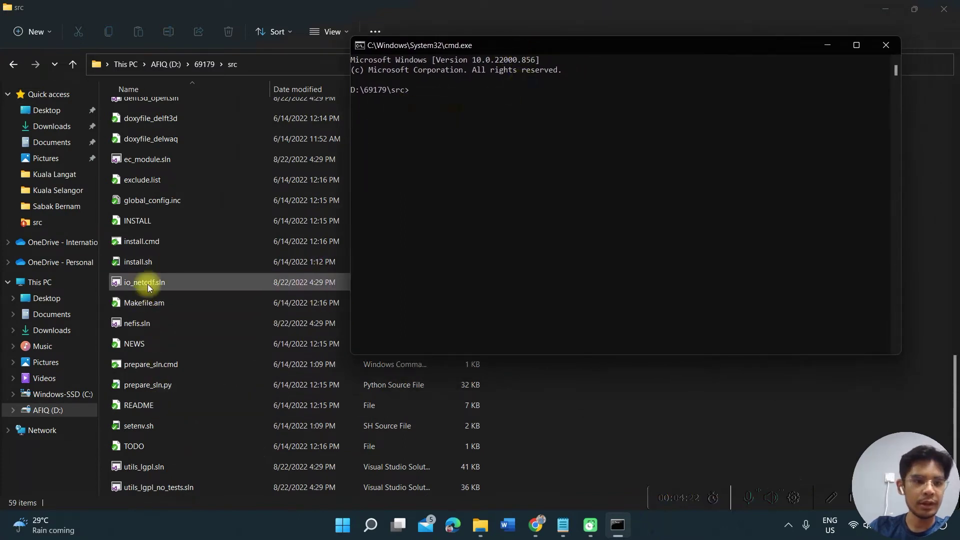
click(178, 384)
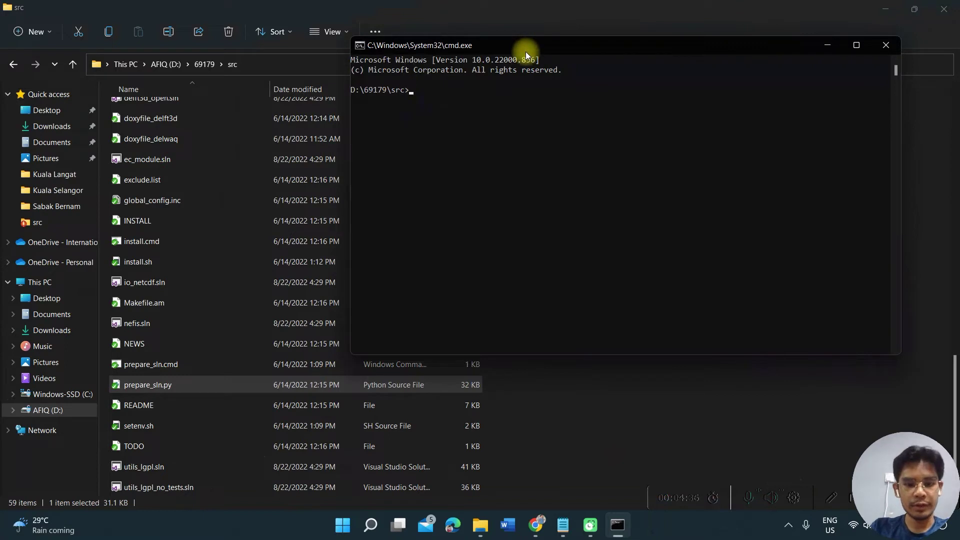
text(p)
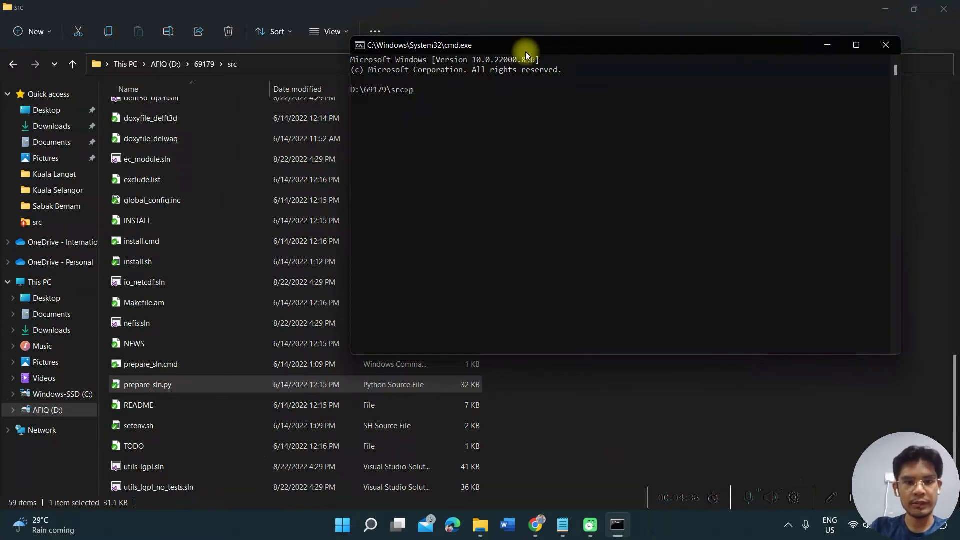
text(ython)
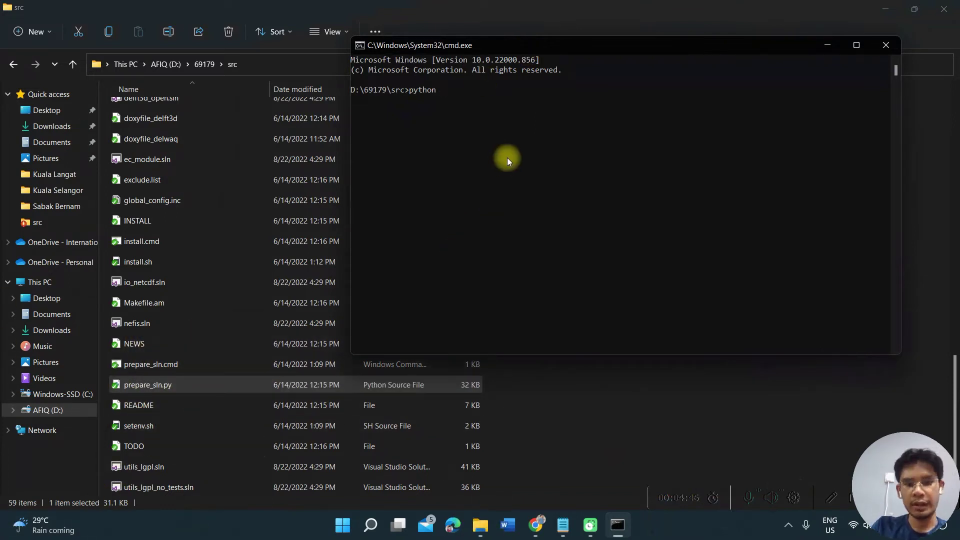
text(prepare)
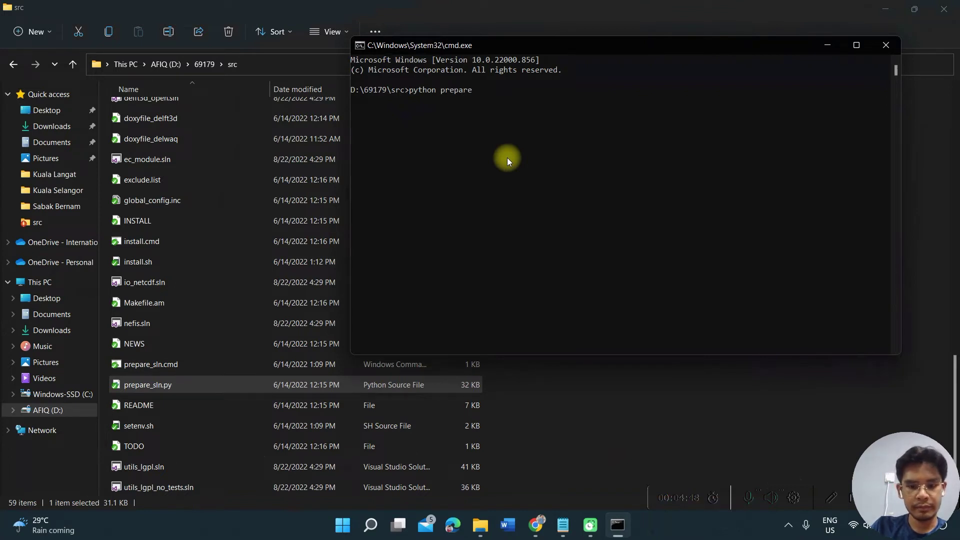
text(_sln)
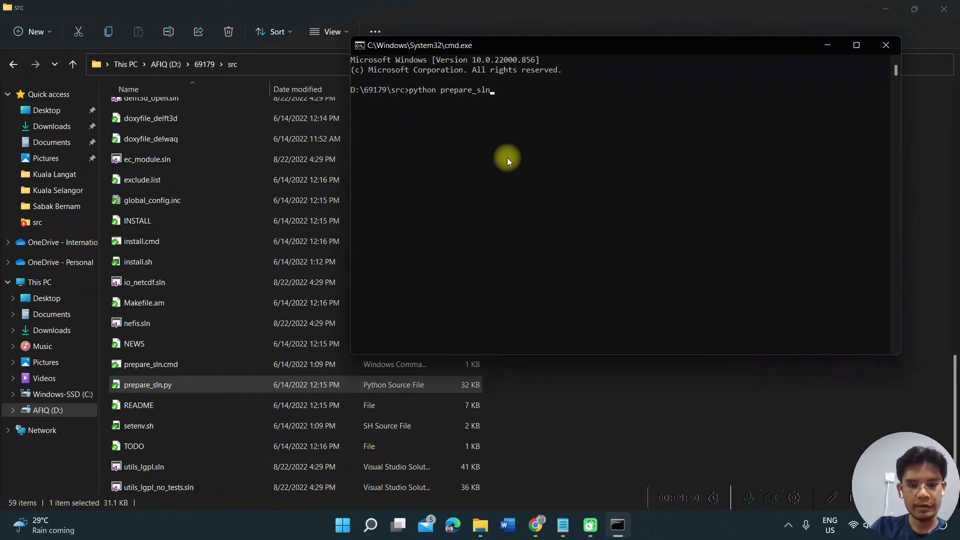
text(.)
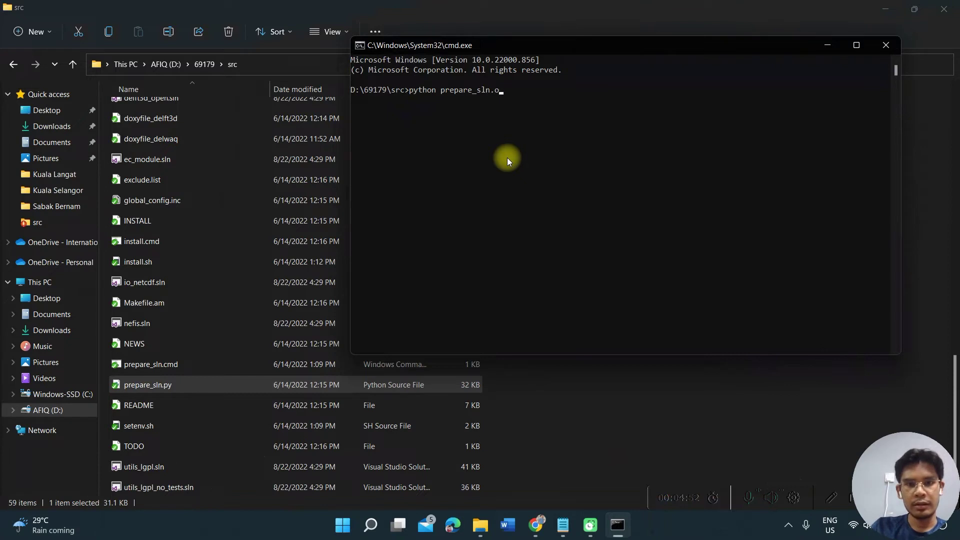
text(py)
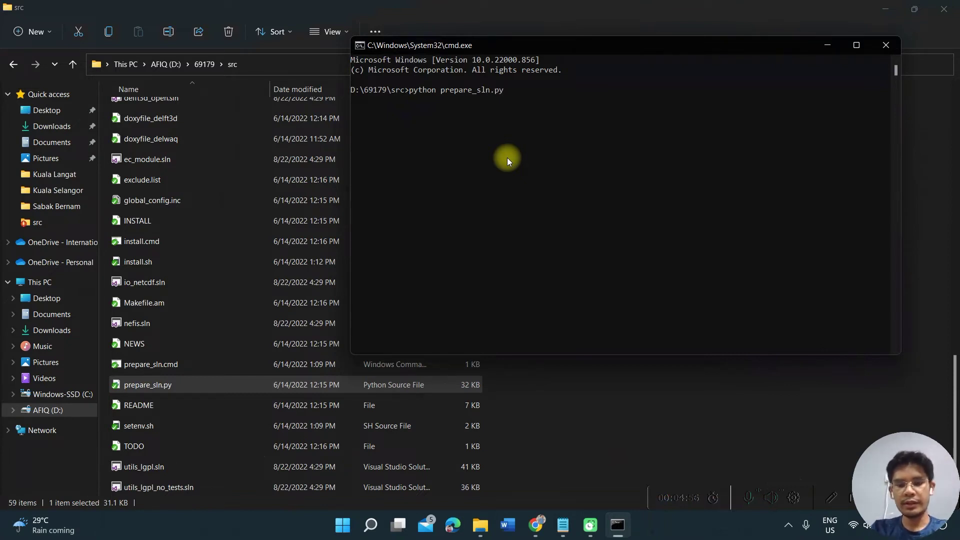
key(Return)
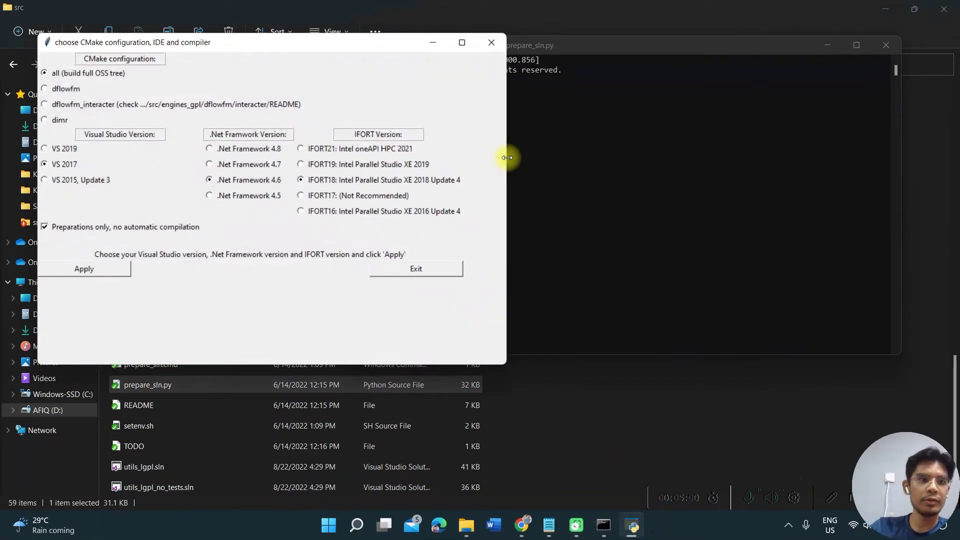
Choose VS 2019 and IFORT21: Intel oneAPI HPC 2021 for the solution preparation and apply the configuration.
drag(251, 44, 567, 53)
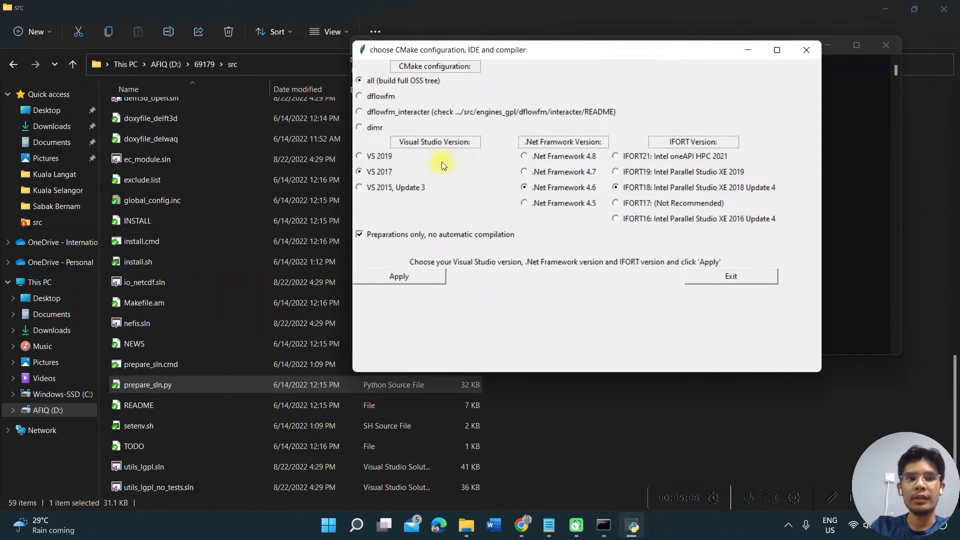
drag(511, 59, 480, 65)
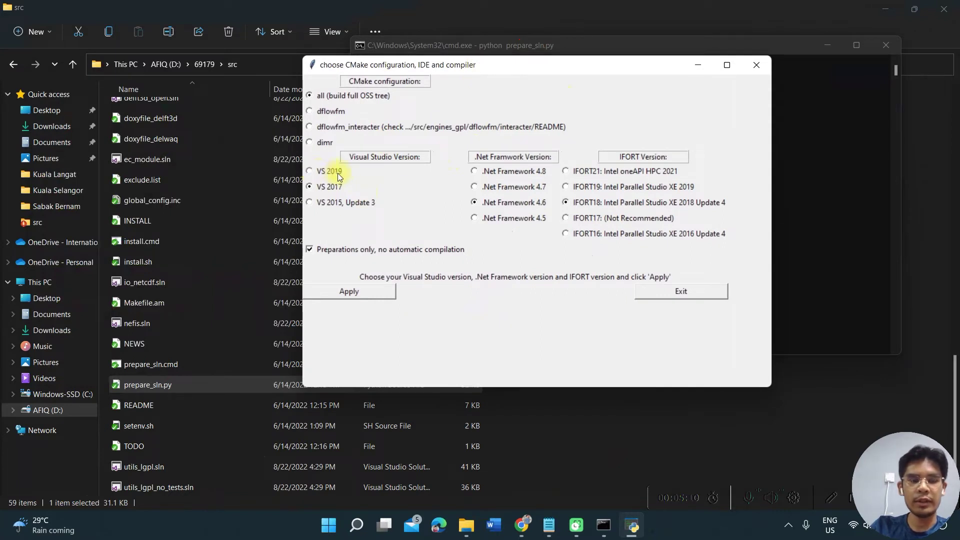
click(315, 172)
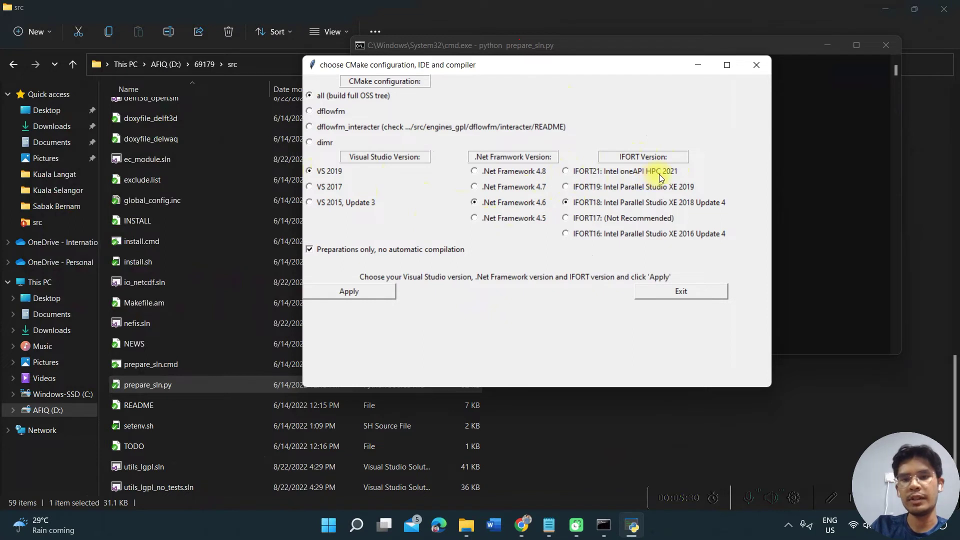
click(568, 173)
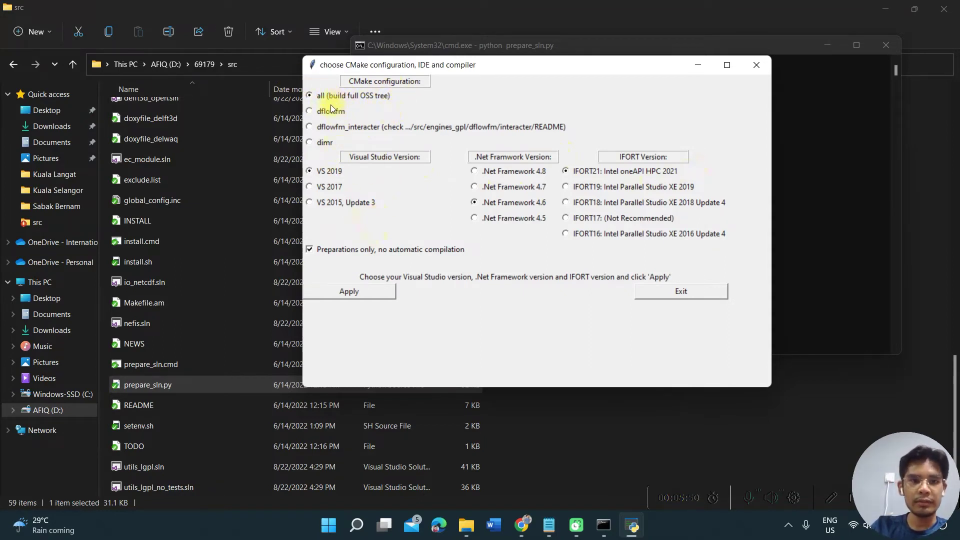
click(382, 294)
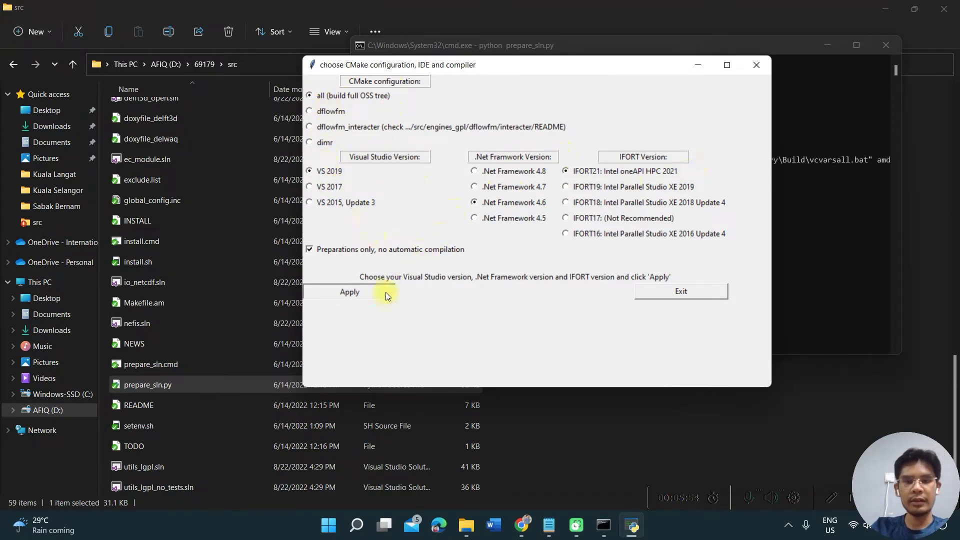
Check the preparation script's output in the command prompt and close the command prompt once processing has finished.
click(785, 47)
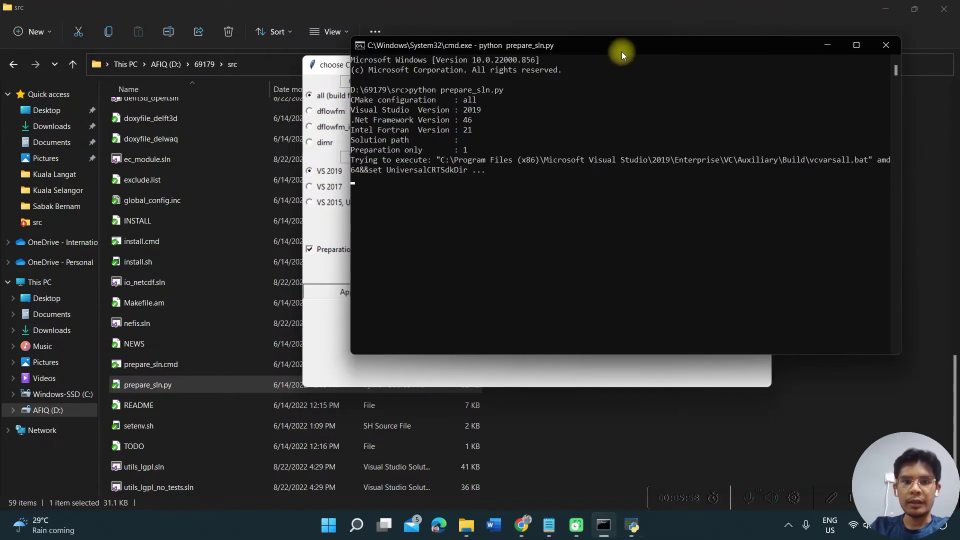
drag(622, 52, 715, 60)
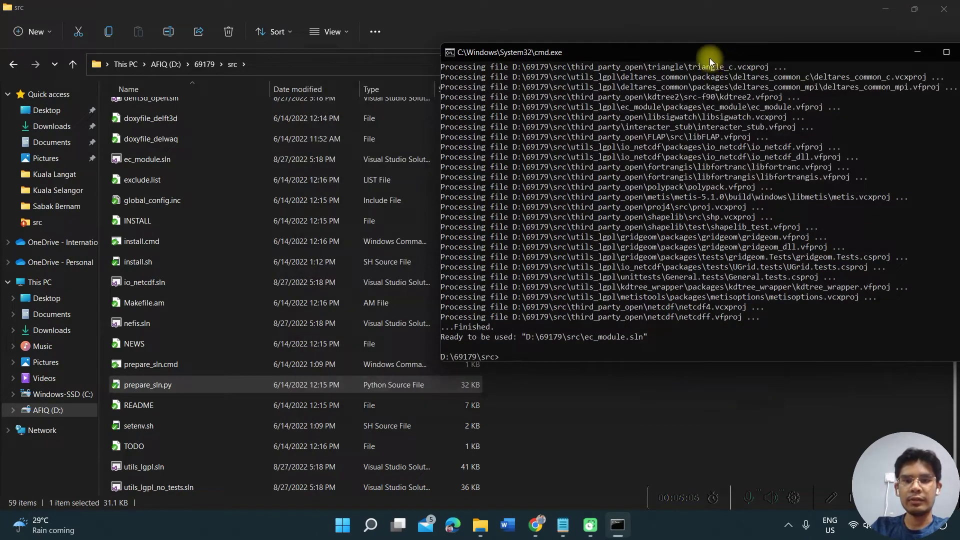
drag(709, 58, 491, 67)
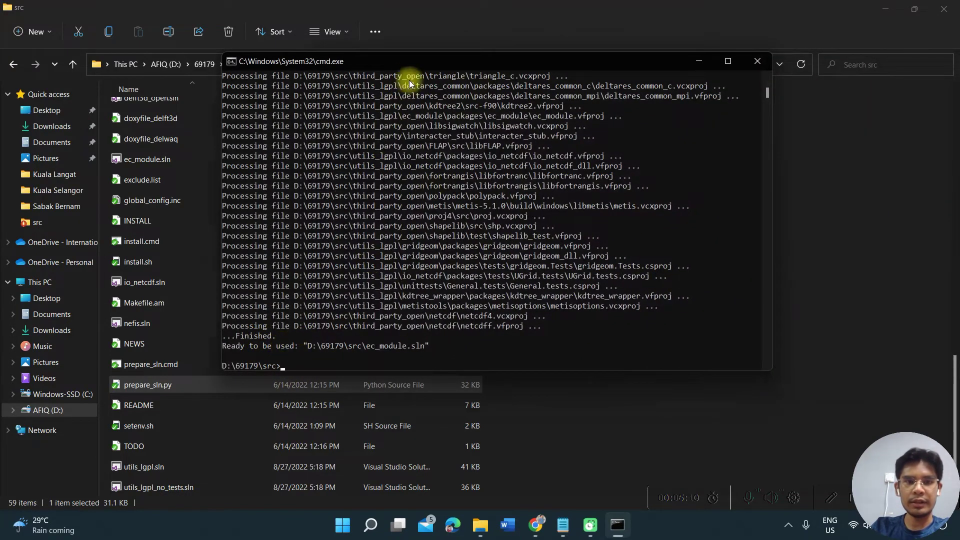
drag(436, 61, 540, 47)
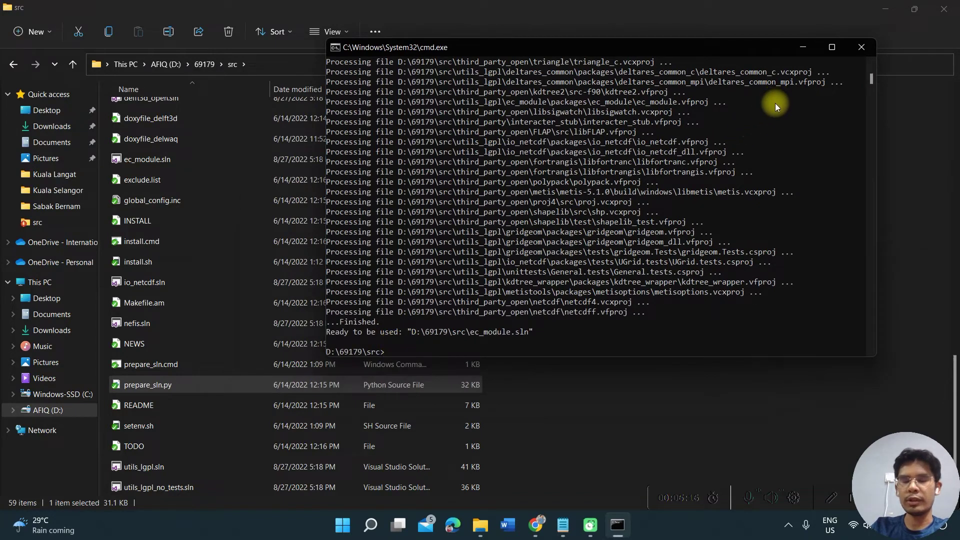
click(862, 48)
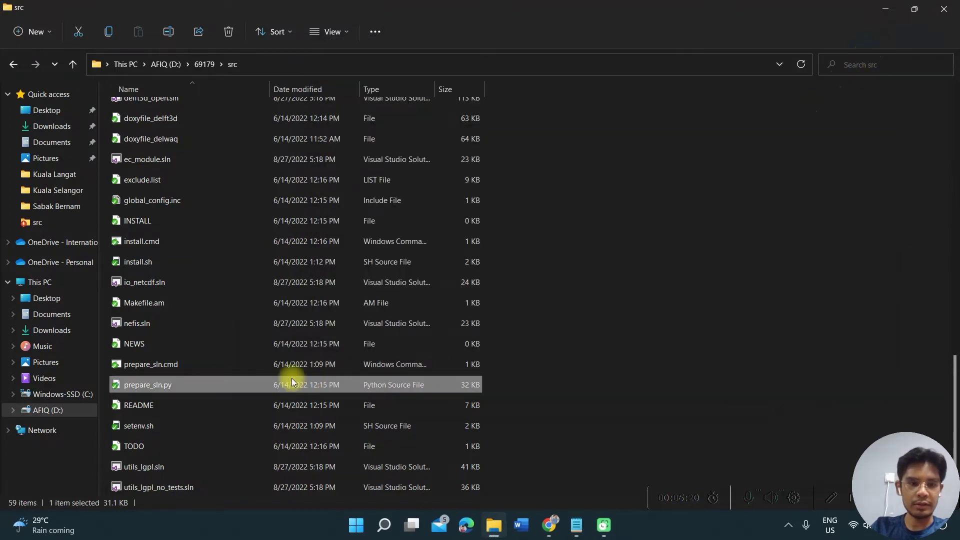
Find delft3d_open.sln in the src folder, open it in Visual Studio and wait for its projects to load.
scroll(183, 371, up, 7)
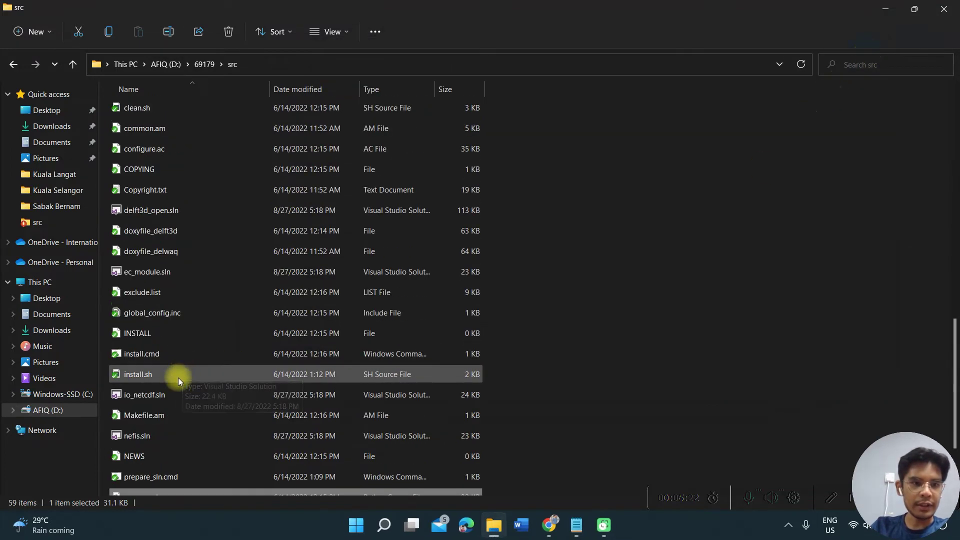
scroll(157, 370, up, 1)
scroll(157, 365, down, 6)
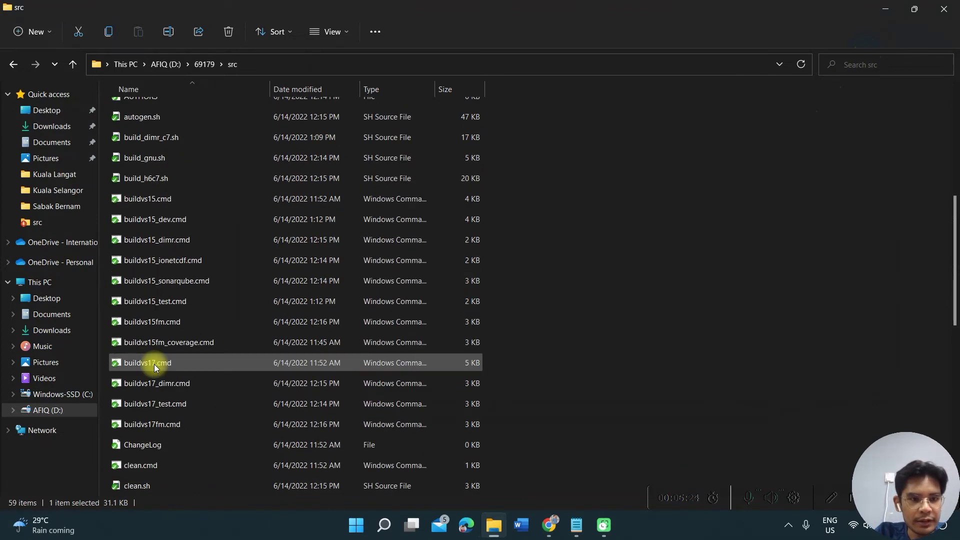
scroll(149, 436, down, 3)
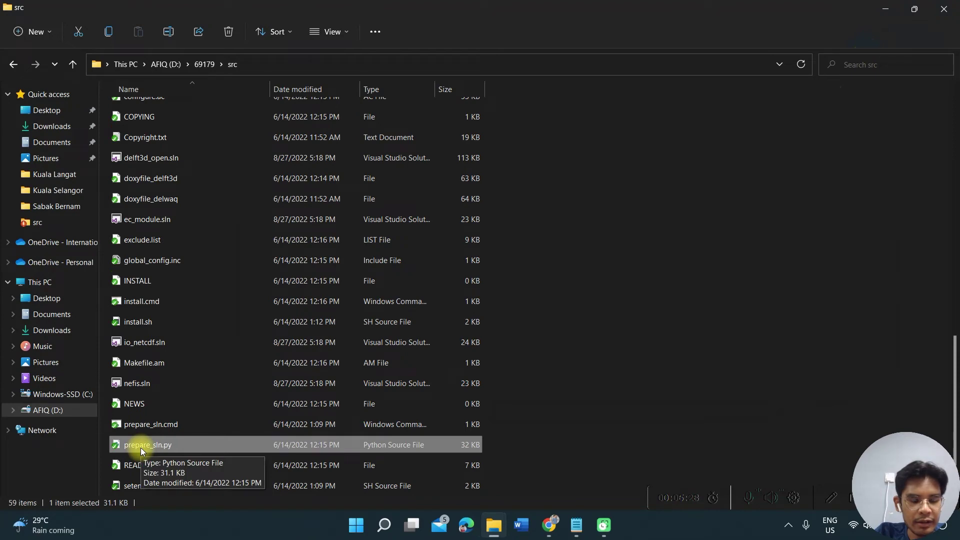
scroll(164, 440, up, 5)
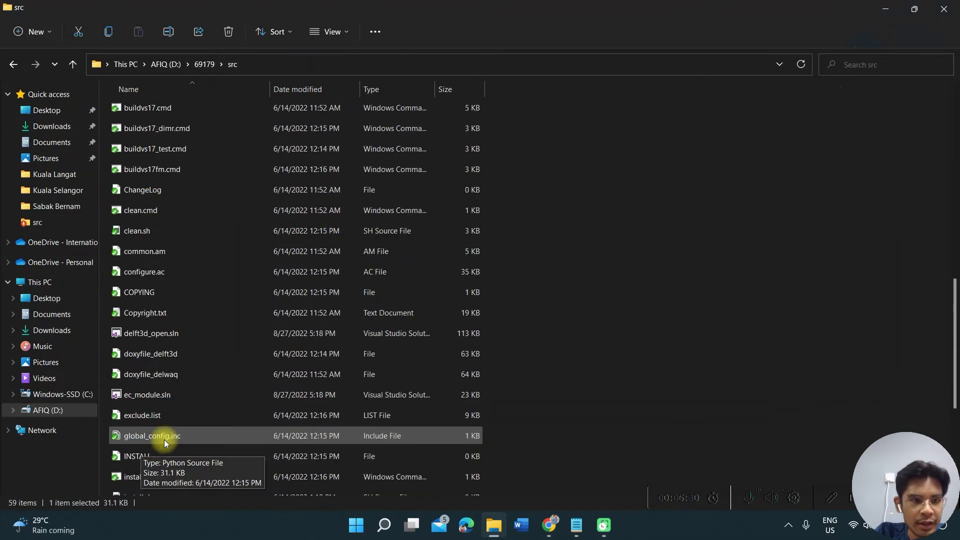
scroll(164, 440, up, 3)
scroll(163, 439, down, 4)
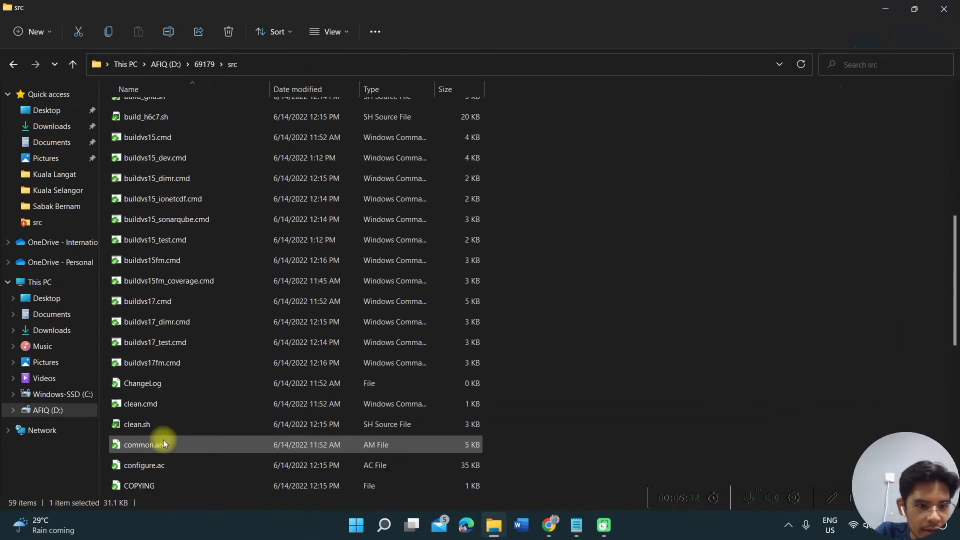
scroll(163, 443, down, 1)
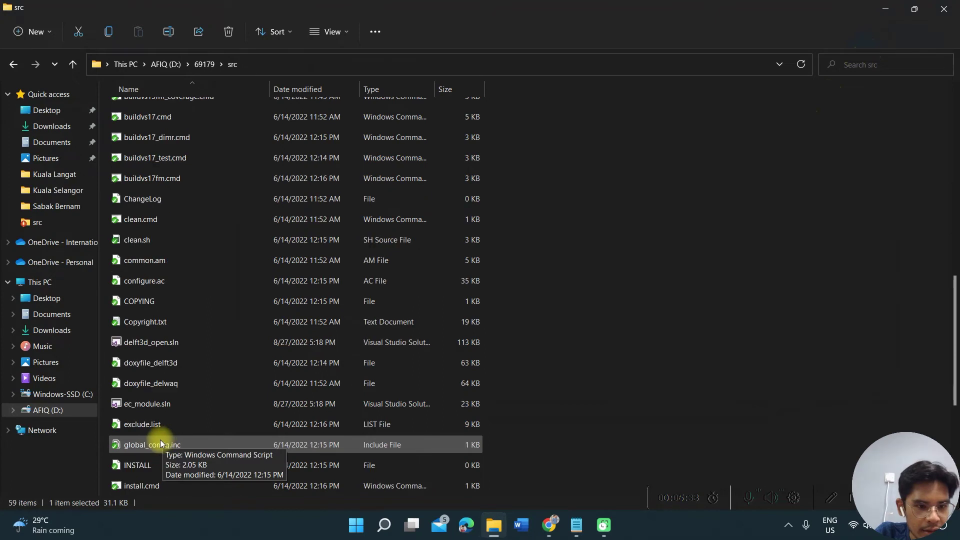
click(147, 348)
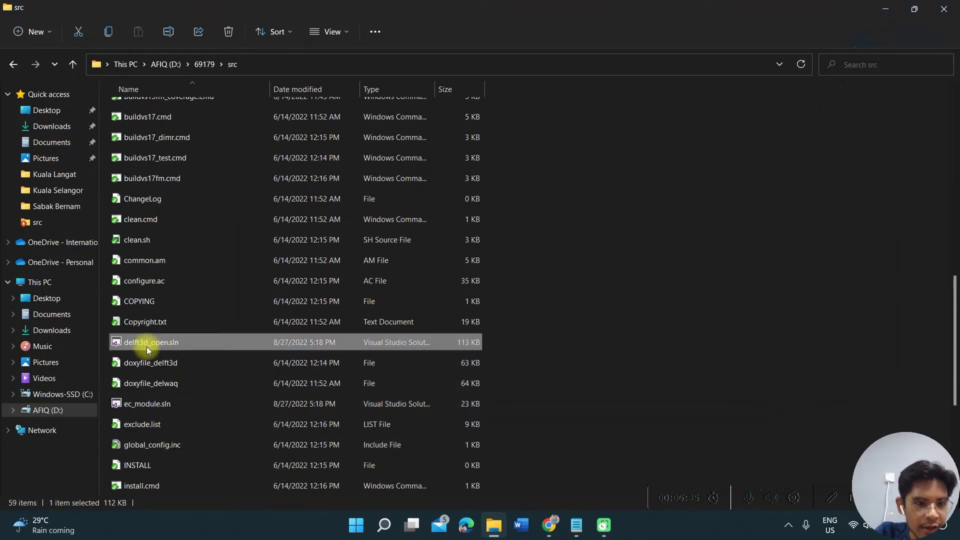
double_click(182, 342)
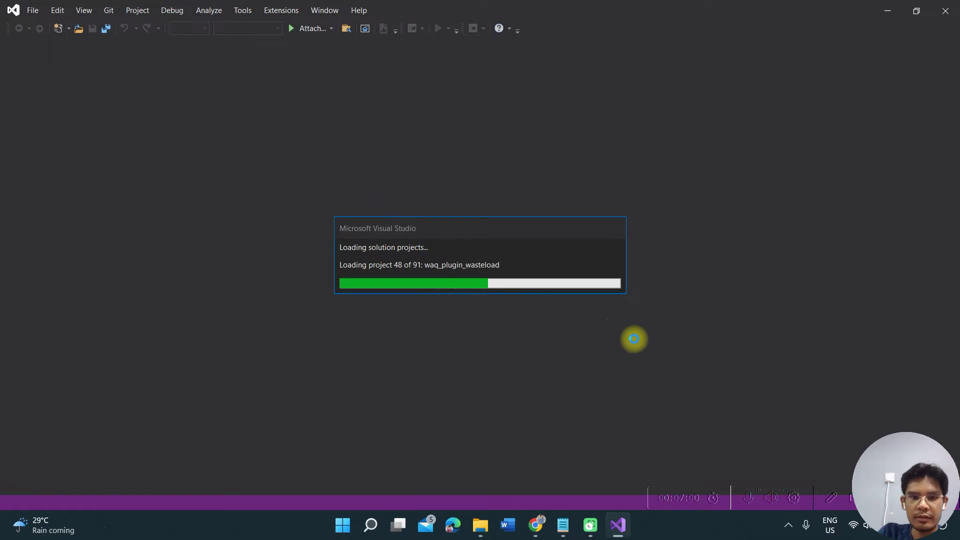
mouse_move(50, 525)
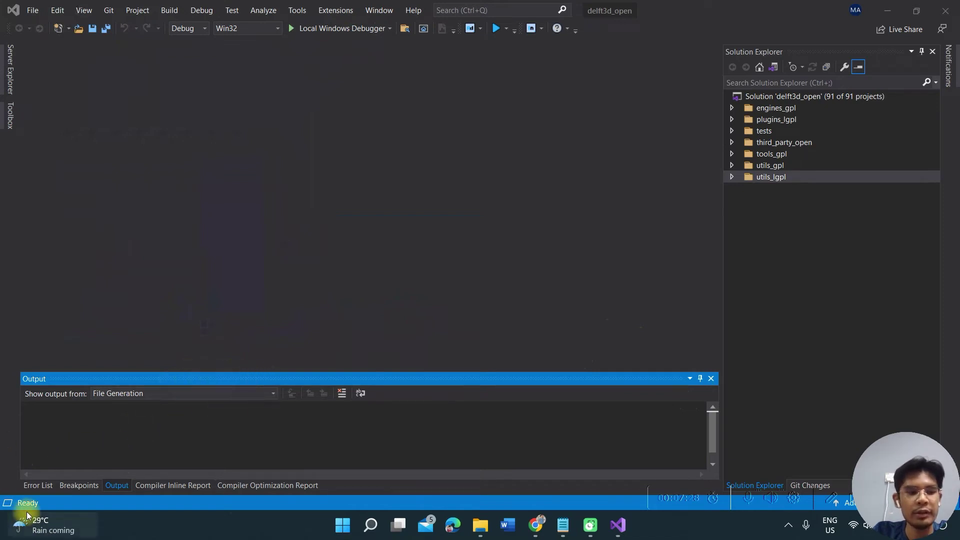
mouse_move(20, 524)
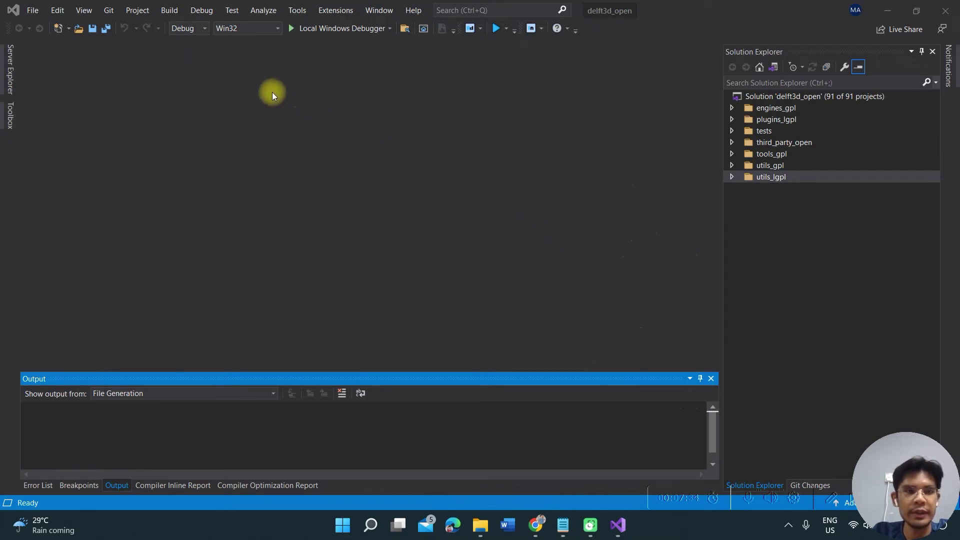
Set the solution configuration to Release and the solution platform to x64.
click(202, 29)
click(184, 28)
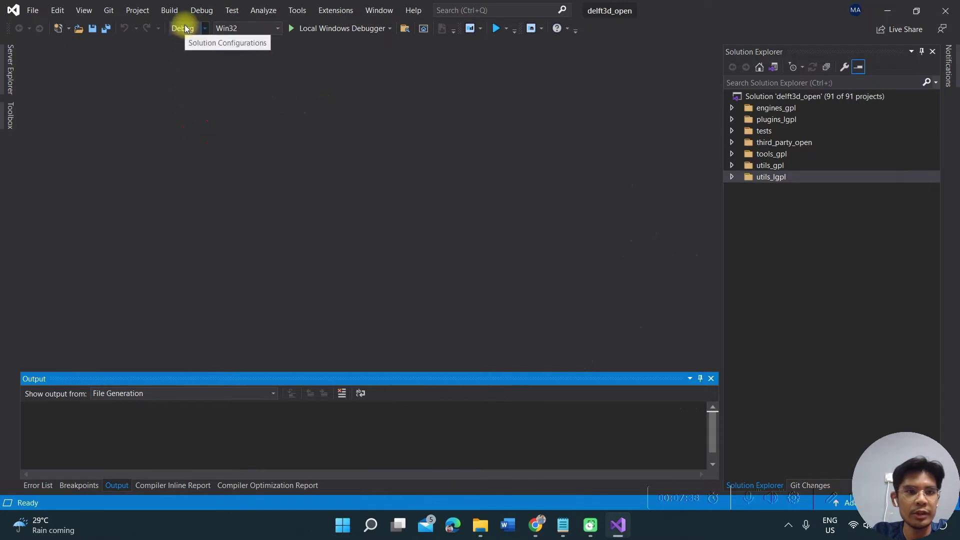
click(200, 29)
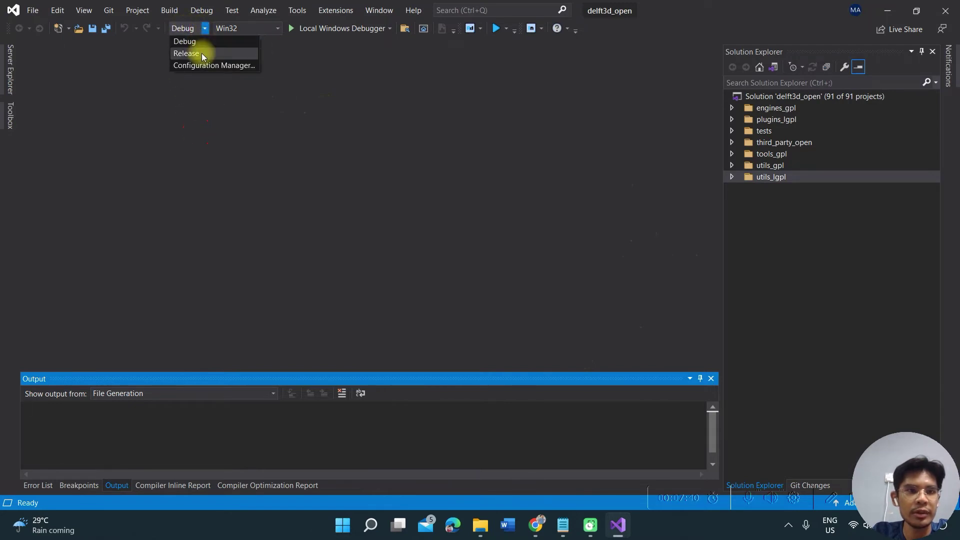
click(202, 53)
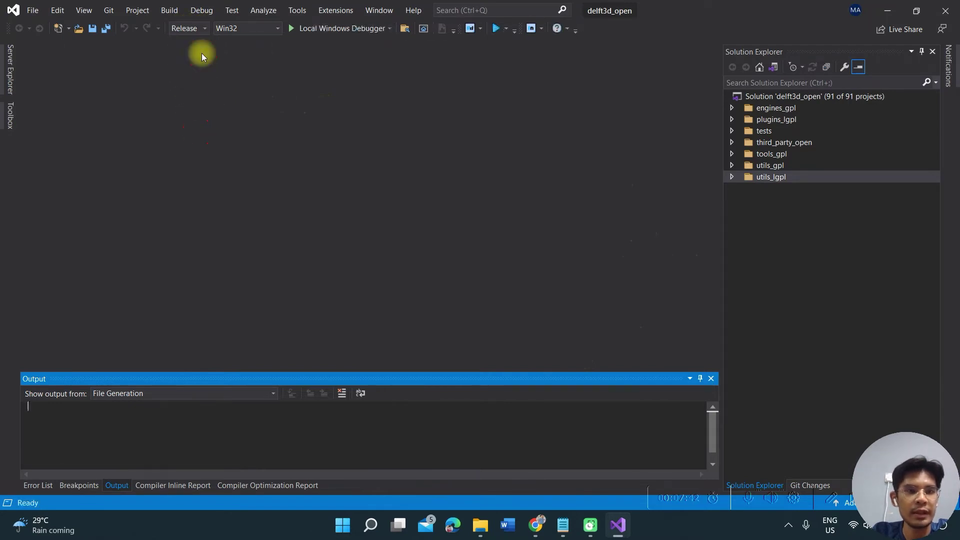
click(277, 29)
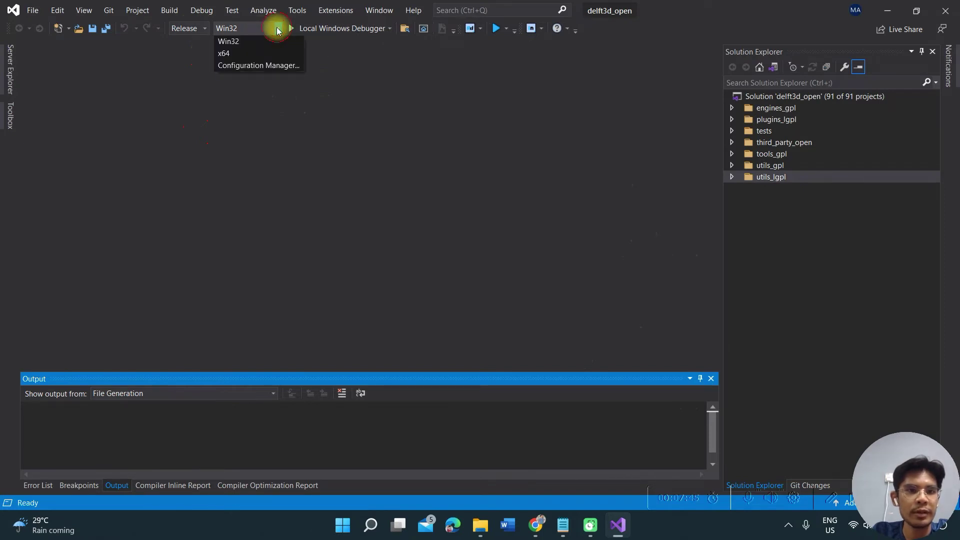
click(261, 53)
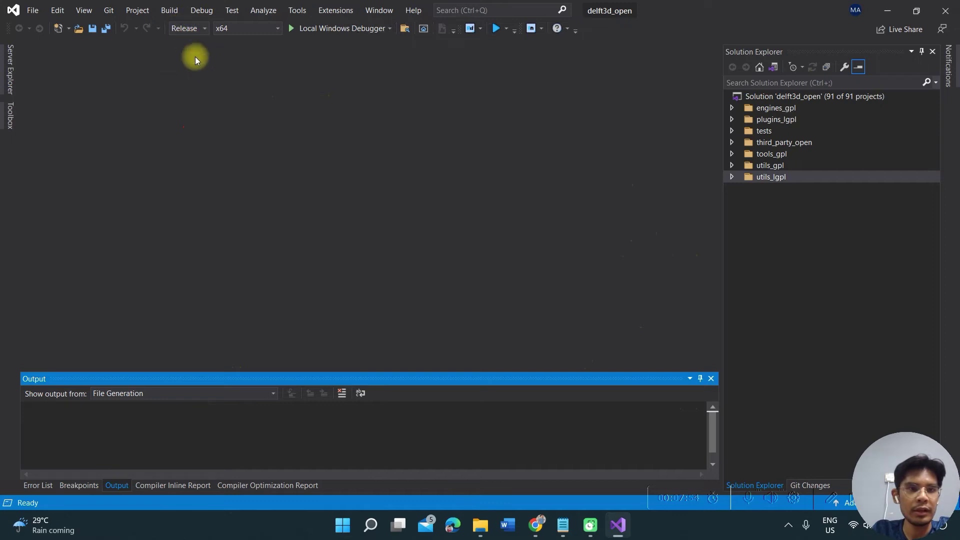
Build the entire delft3d_open solution and let the compilation run.
click(172, 11)
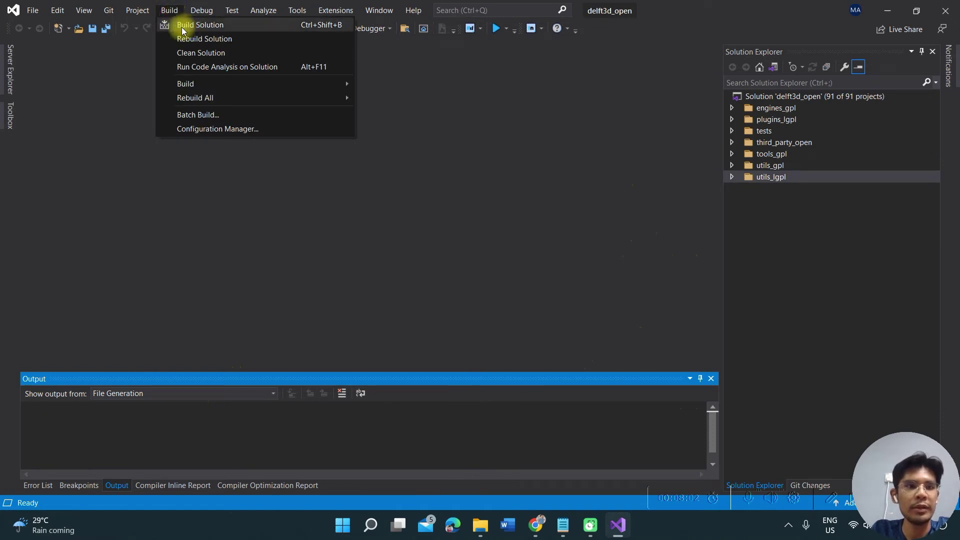
click(203, 26)
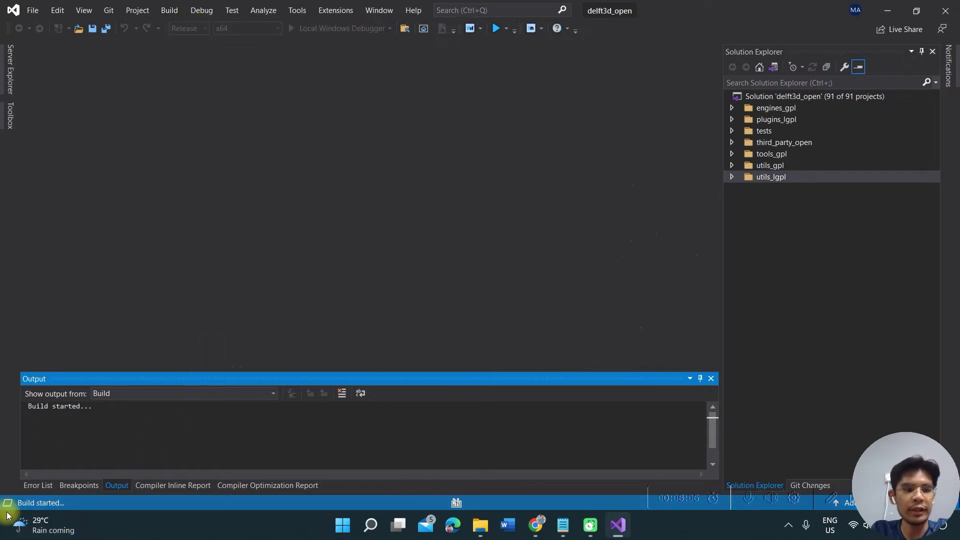
click(48, 525)
click(628, 241)
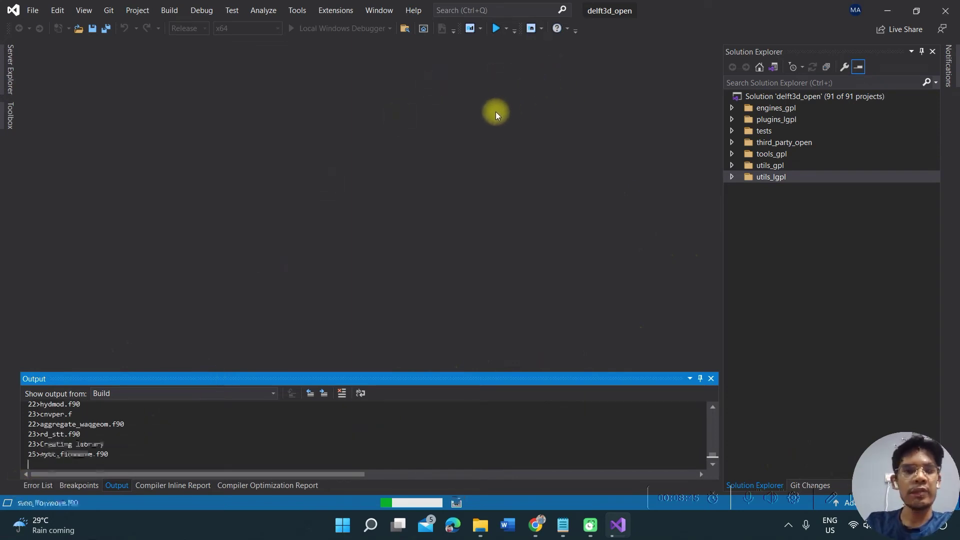
Switch to the installation notes in Notepad and review the list of required Visual Studio 2019 modules.
click(563, 525)
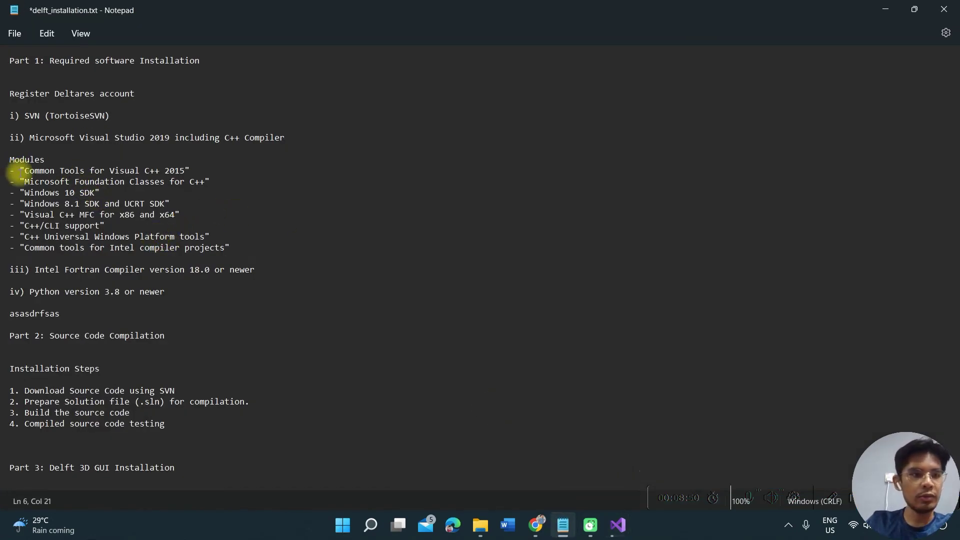
drag(20, 170, 229, 249)
click(154, 222)
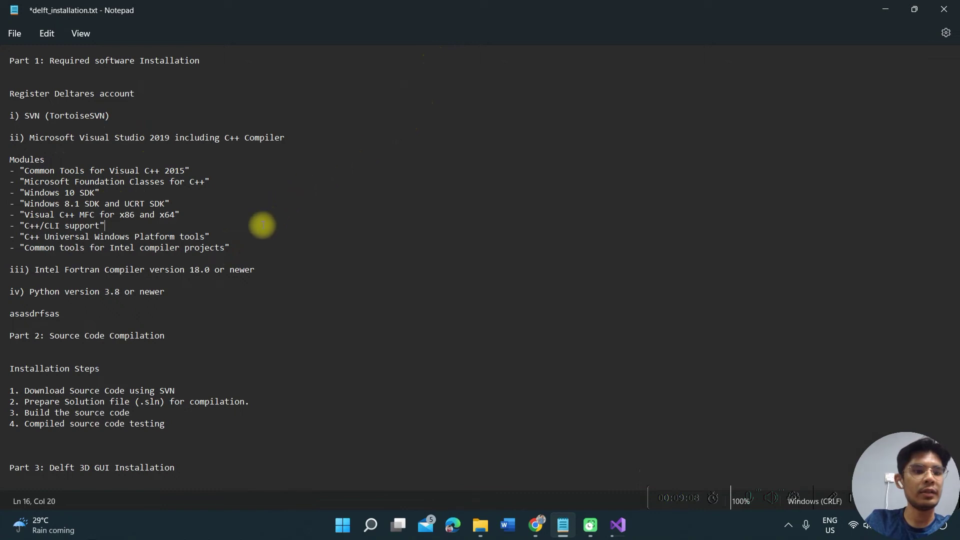
drag(230, 247, 10, 172)
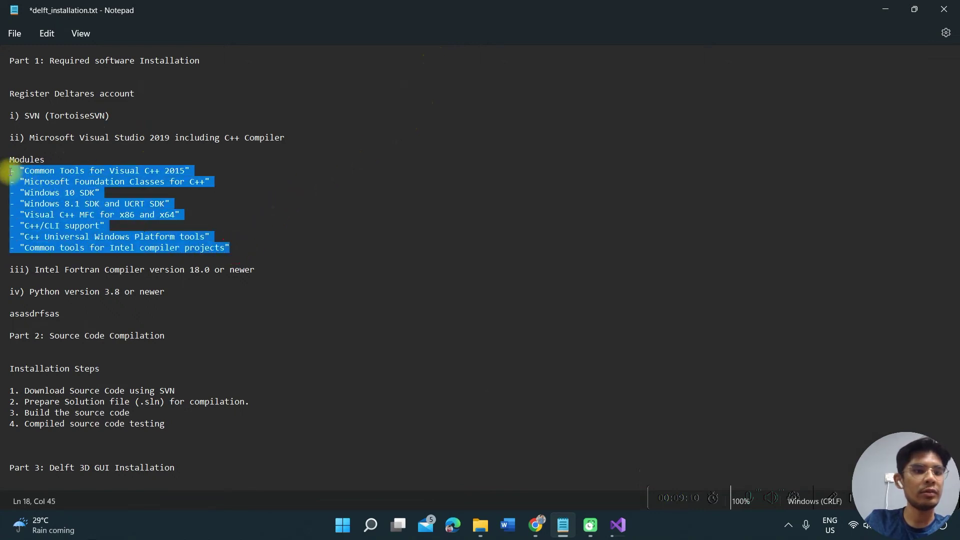
click(70, 204)
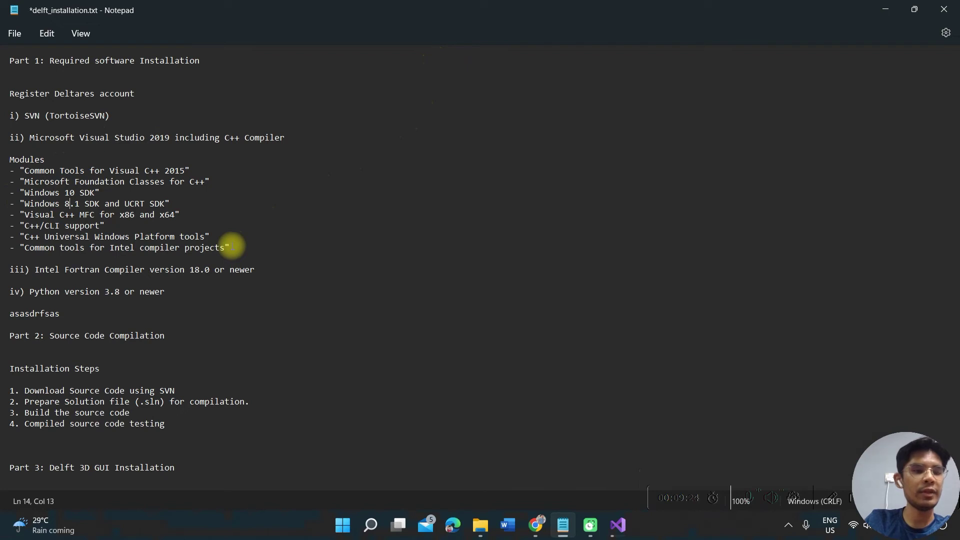
drag(233, 248, 55, 159)
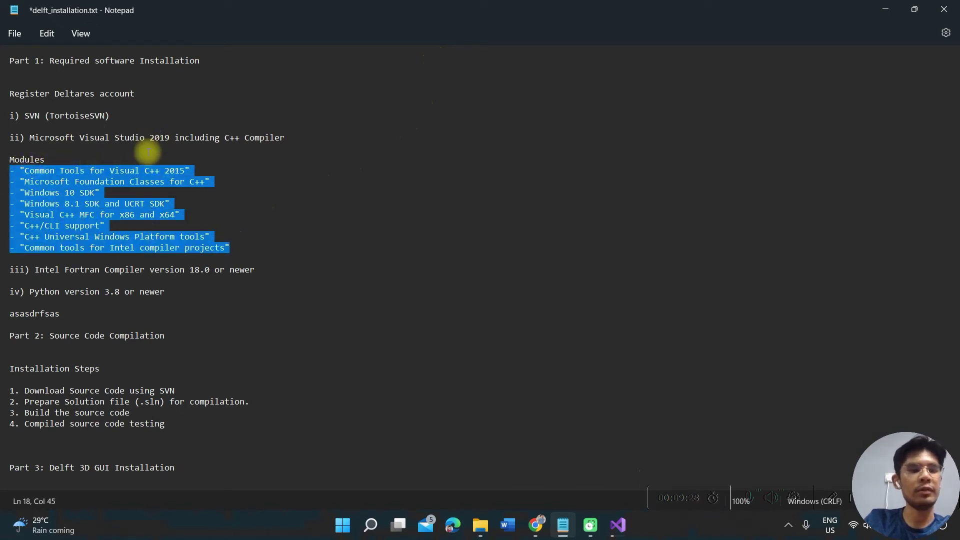
Return to Visual Studio and check the build summary and the Error List for failed projects.
click(878, 10)
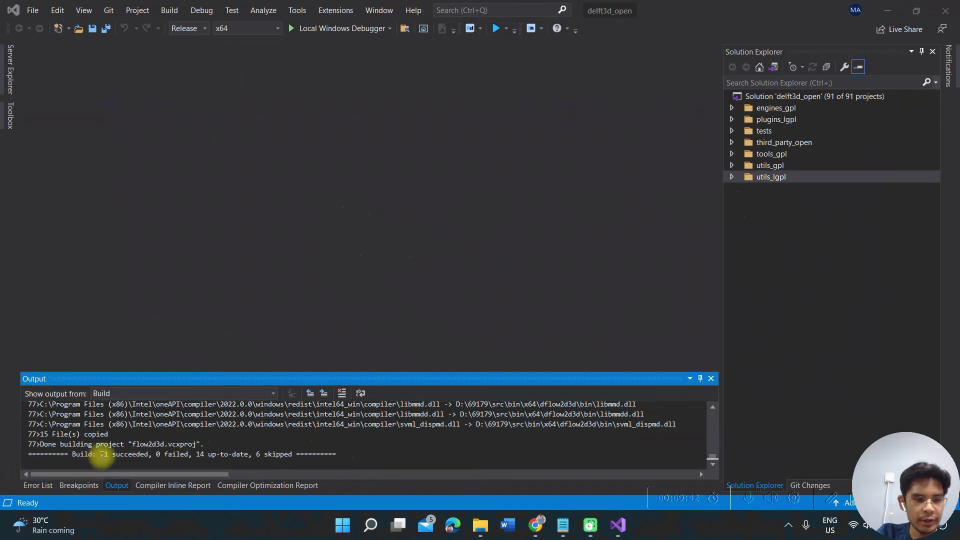
drag(100, 454, 149, 455)
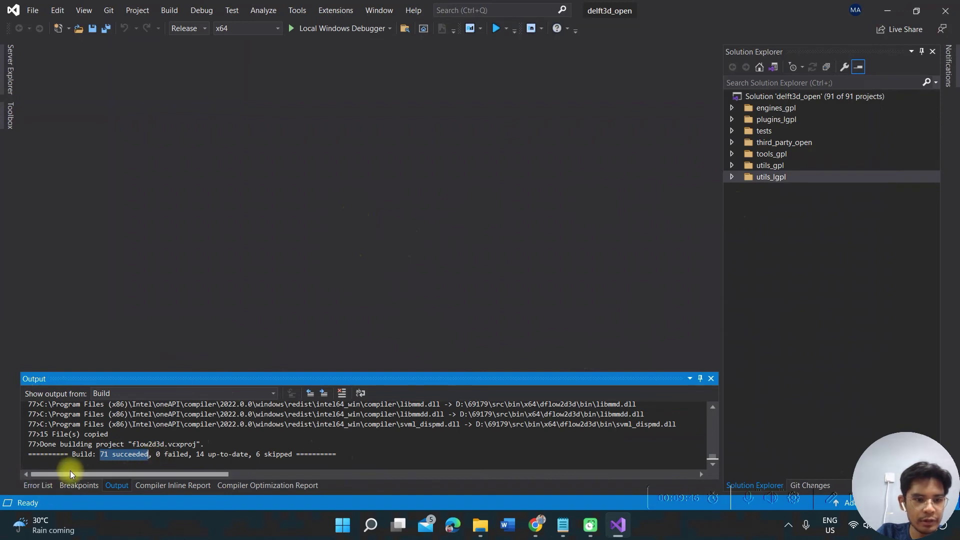
click(47, 484)
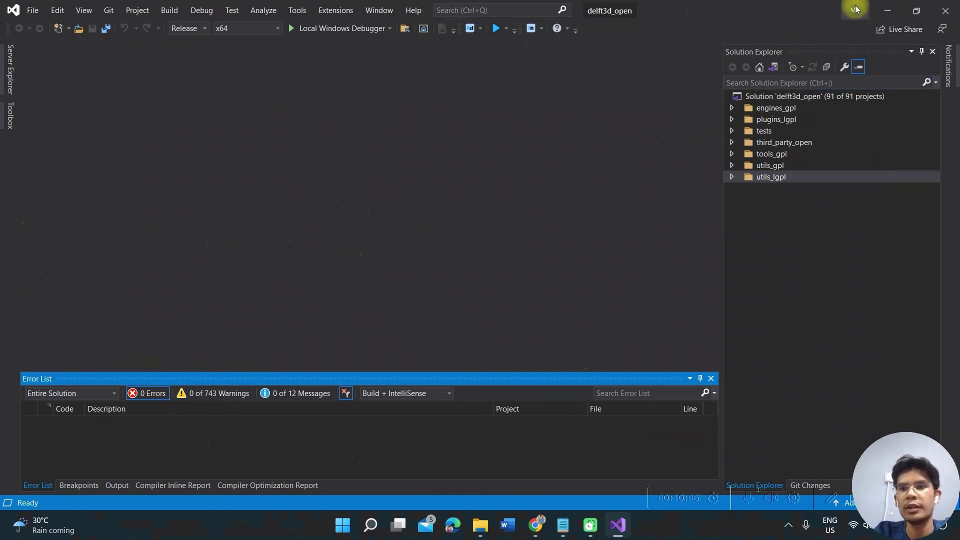
Test the compiled code by running run.bat in File Explorer from examples\02_domaindecomposition, then return to the examples folder.
click(883, 9)
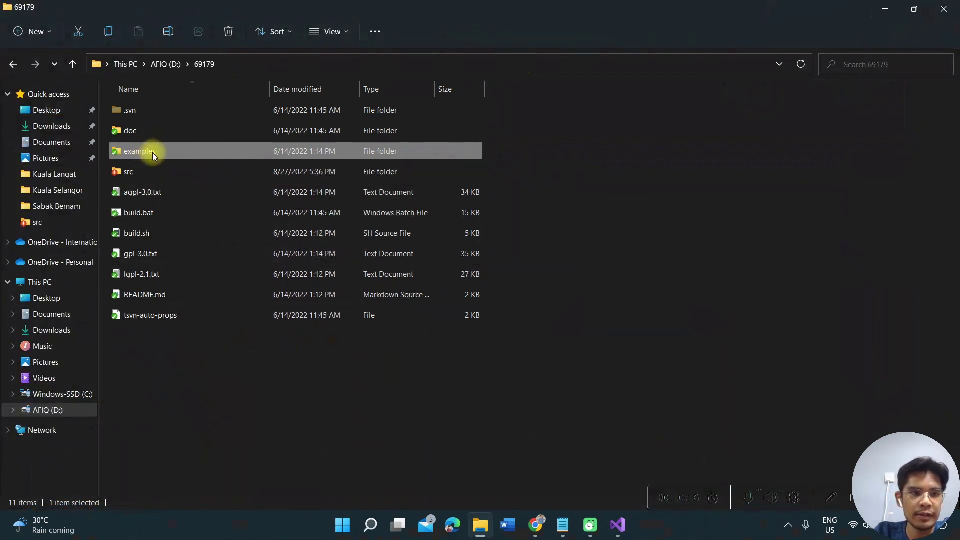
double_click(173, 151)
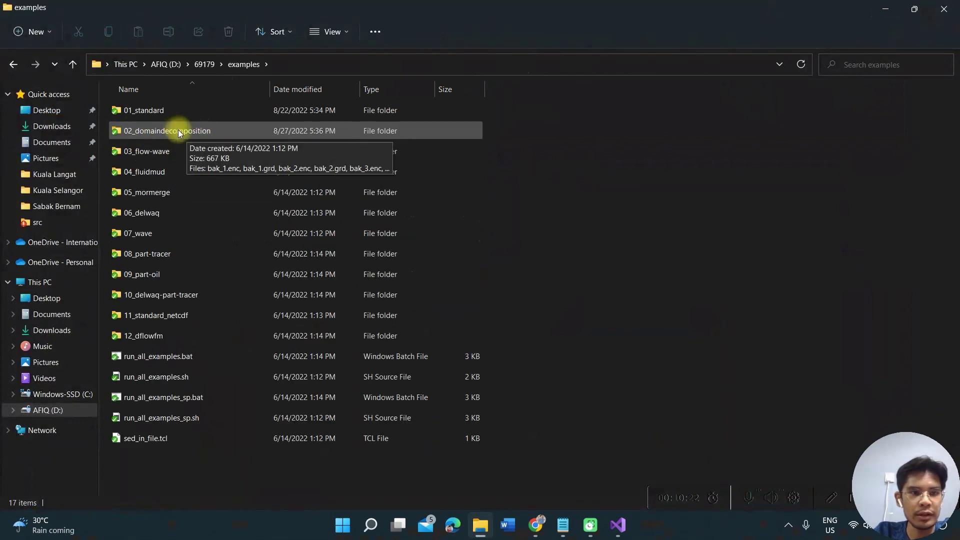
double_click(157, 133)
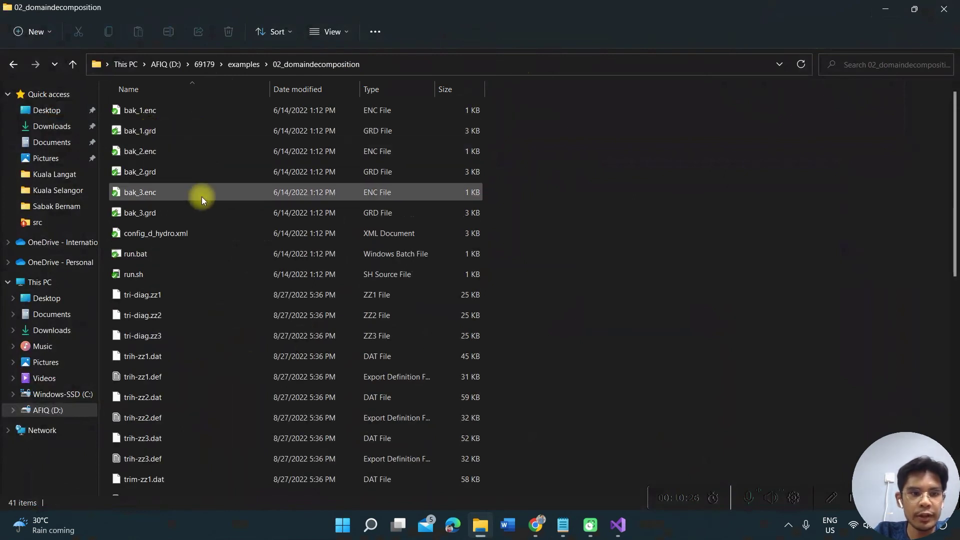
scroll(202, 196, down, 1)
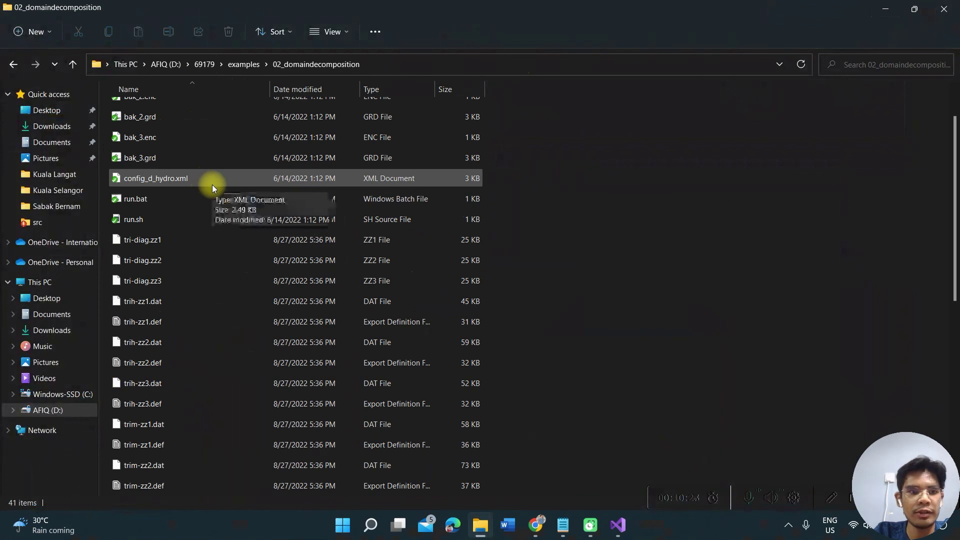
scroll(212, 184, up, 1)
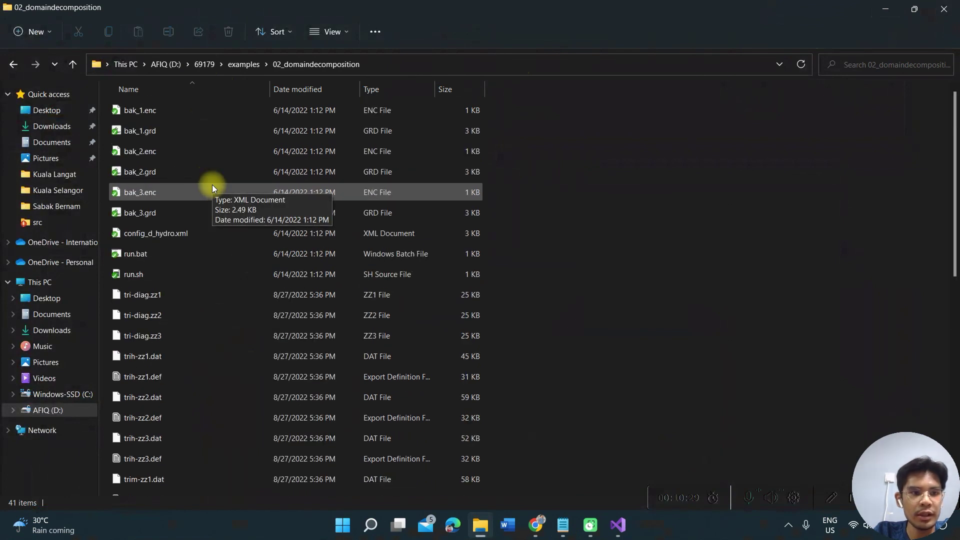
double_click(169, 255)
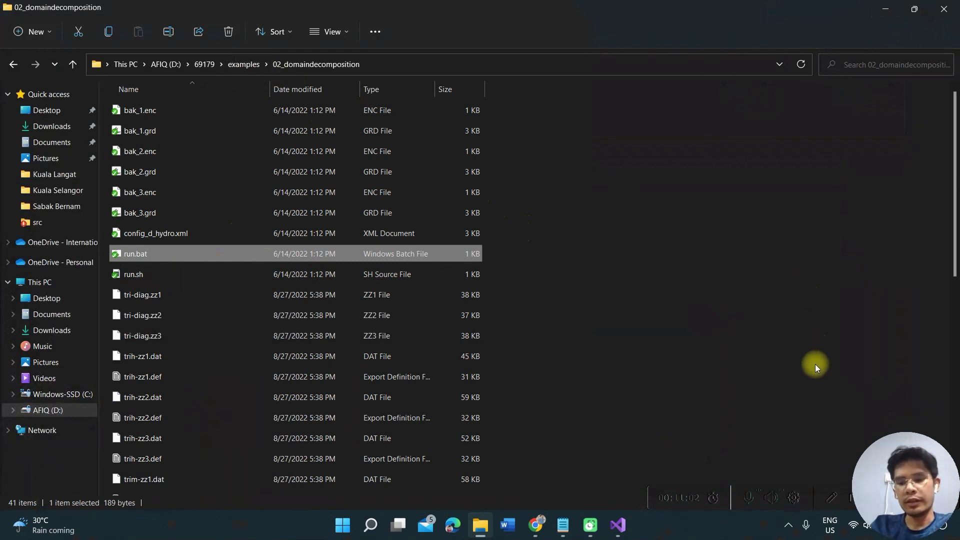
click(247, 65)
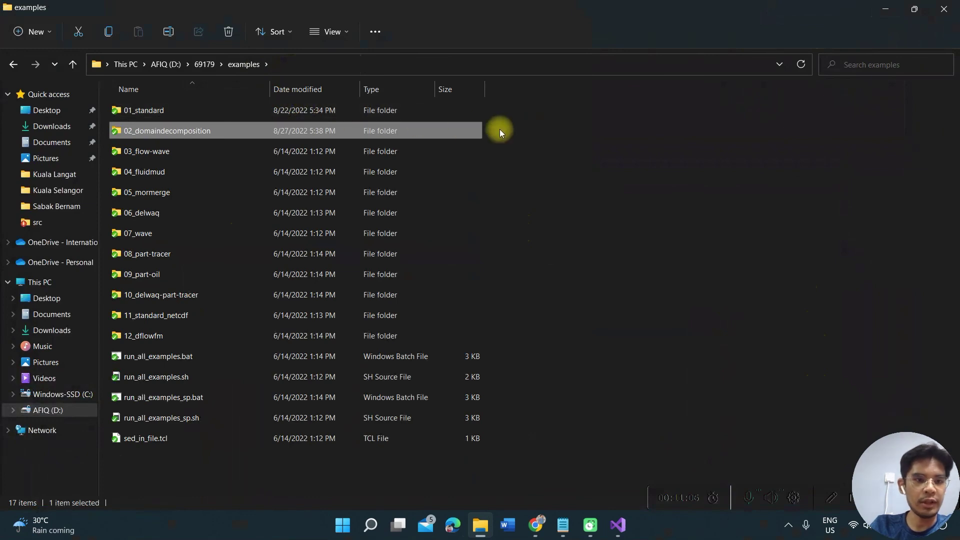
Highlight the Part 3: Delft 3D GUI Installation heading in the Notepad notes, and find and launch the Delft3D app.
click(561, 526)
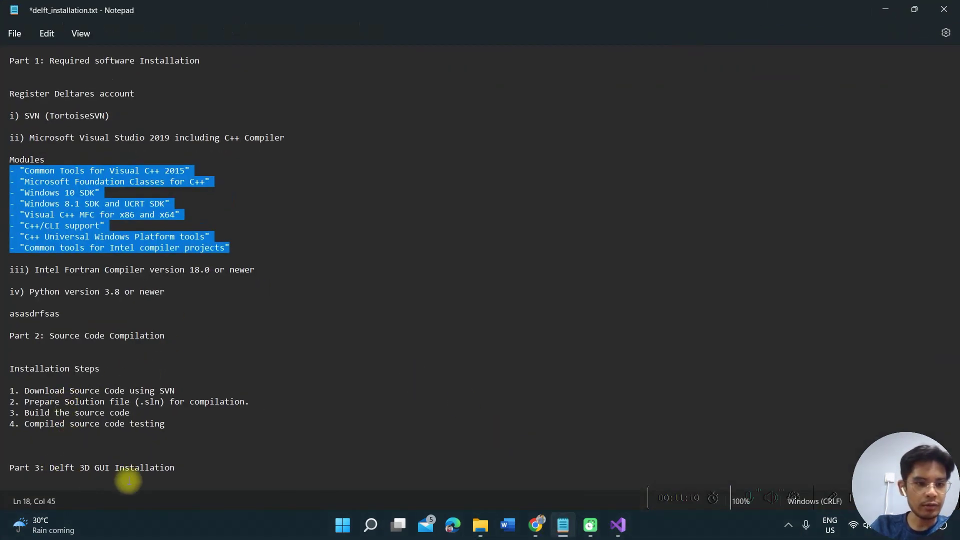
drag(180, 468, 10, 469)
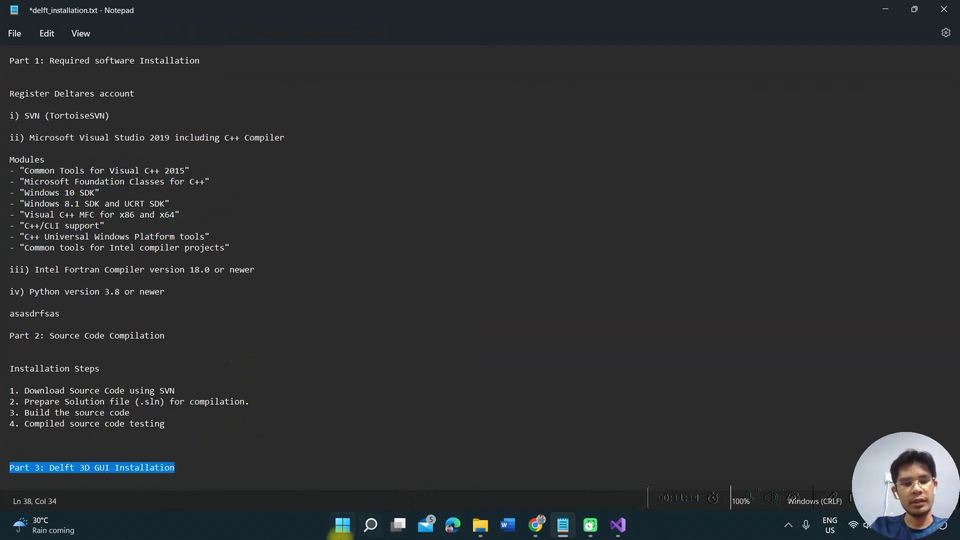
click(376, 529)
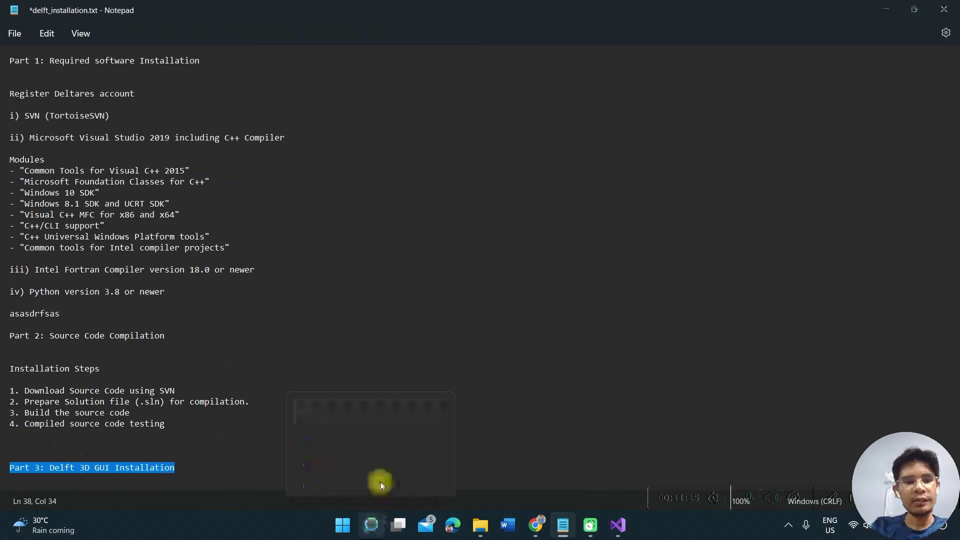
text(de)
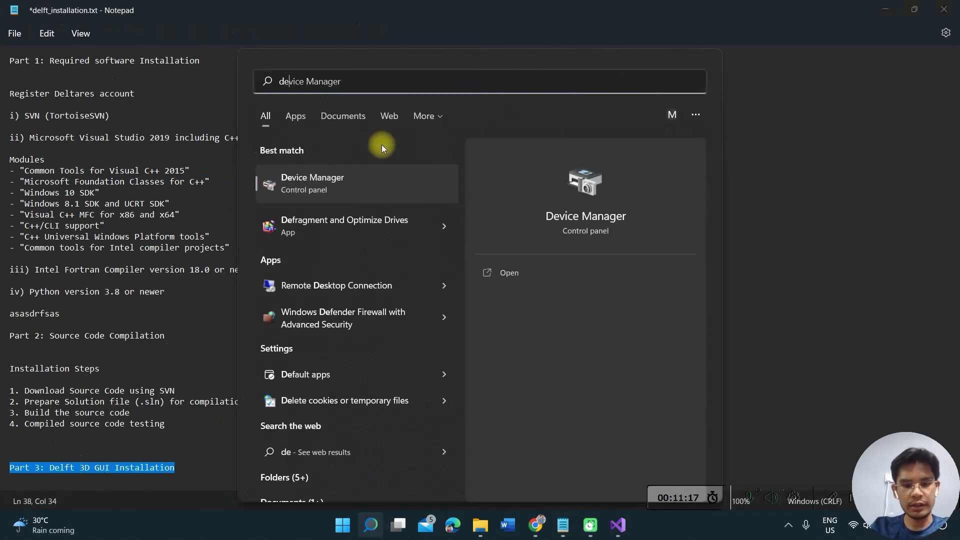
text(lft)
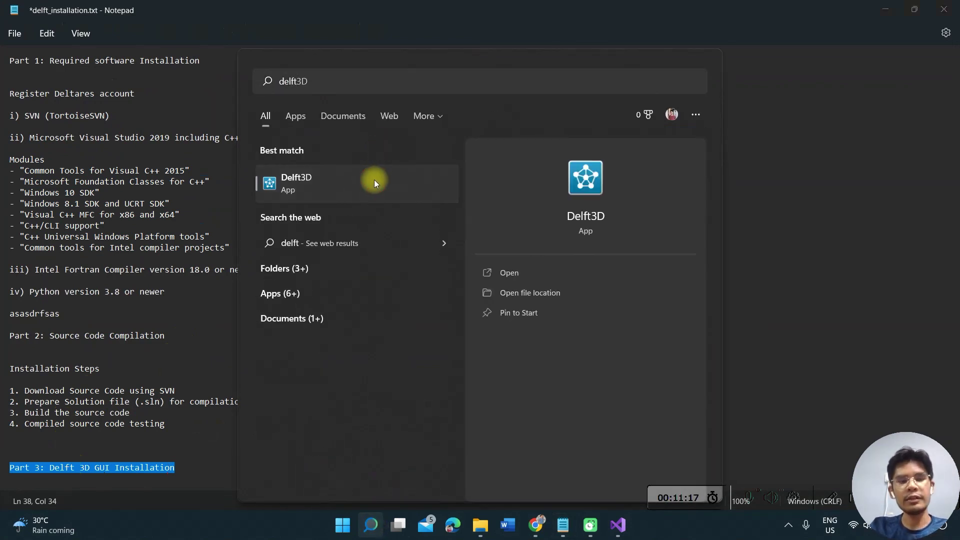
click(376, 170)
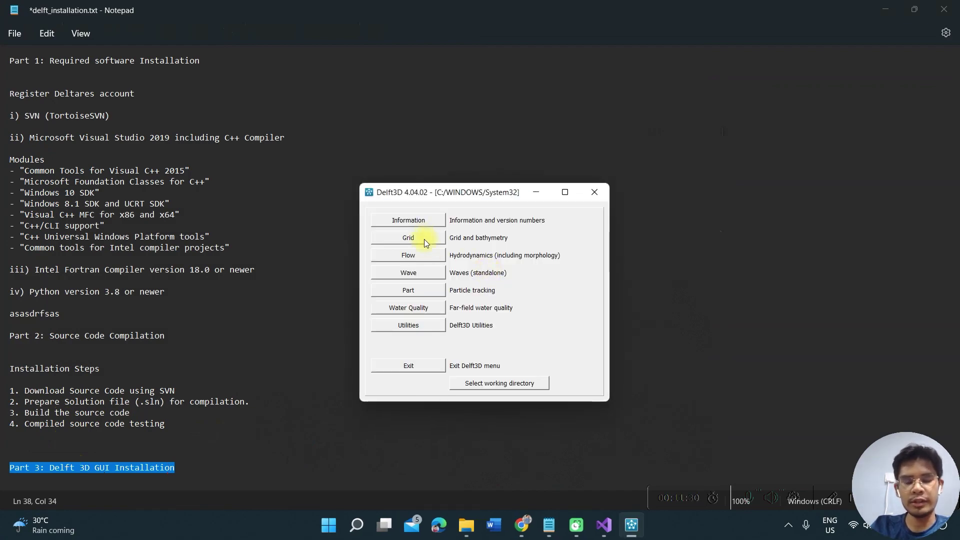
Look through the Grid and Utilities tools in Delft3D and return to its main menu.
click(428, 240)
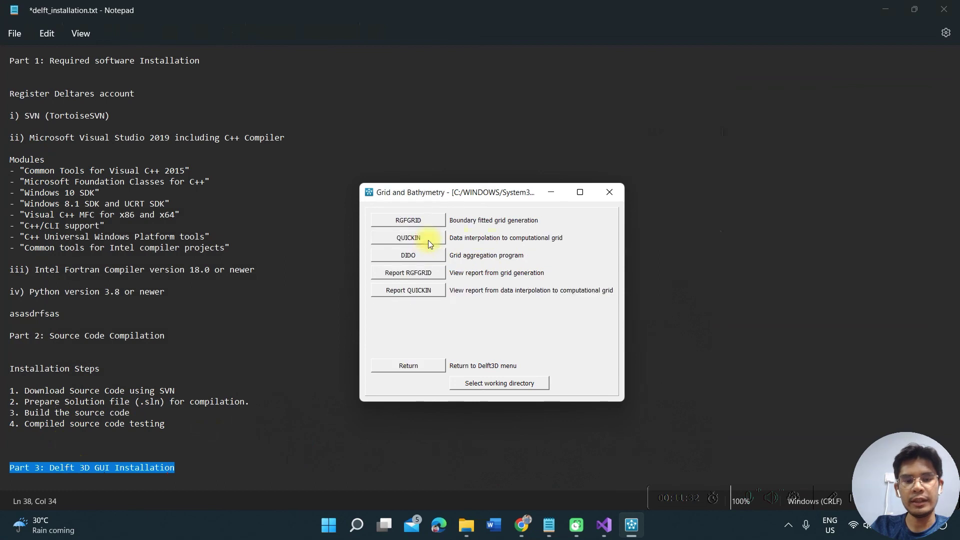
click(427, 369)
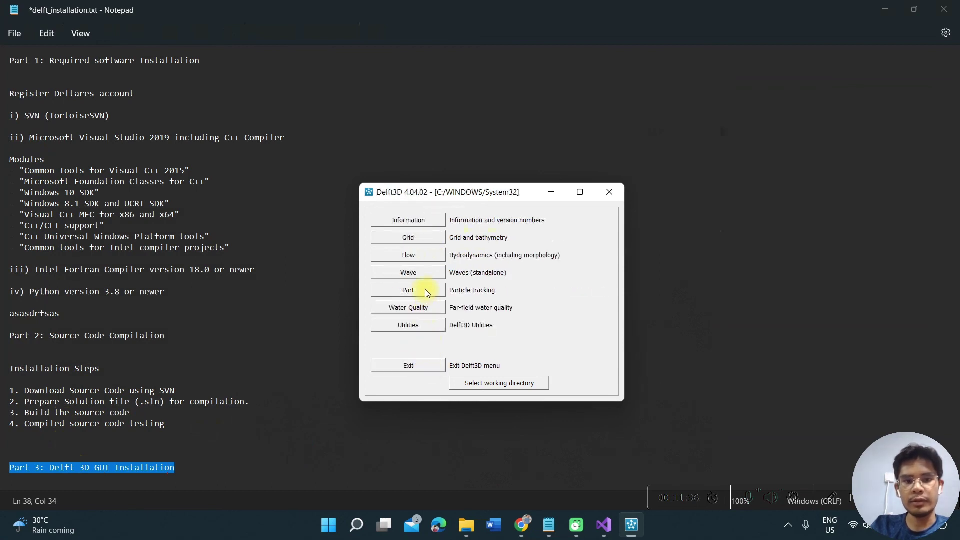
click(428, 323)
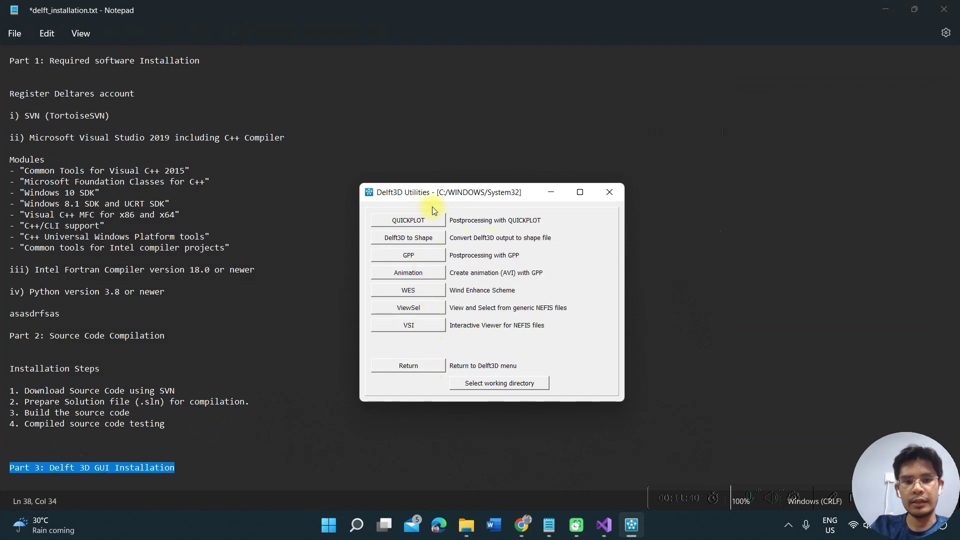
click(427, 362)
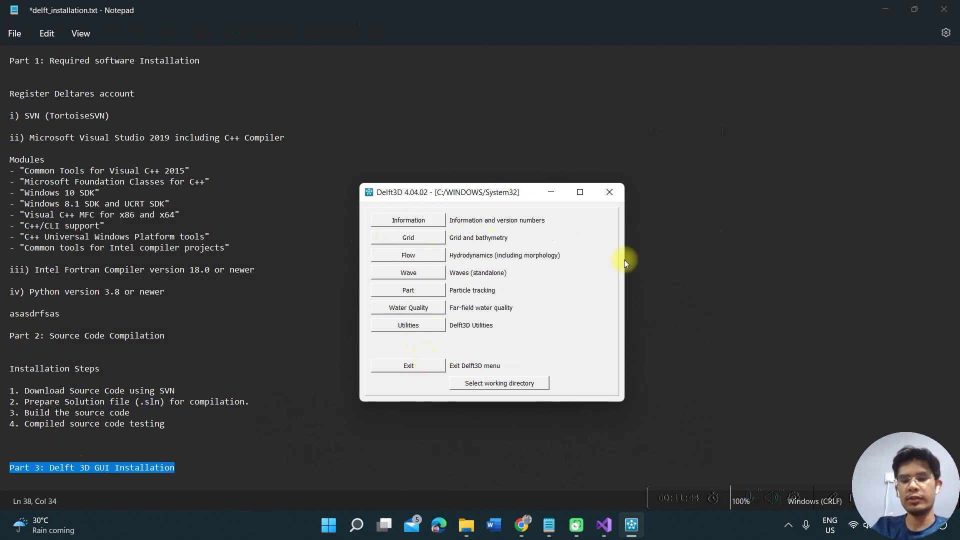